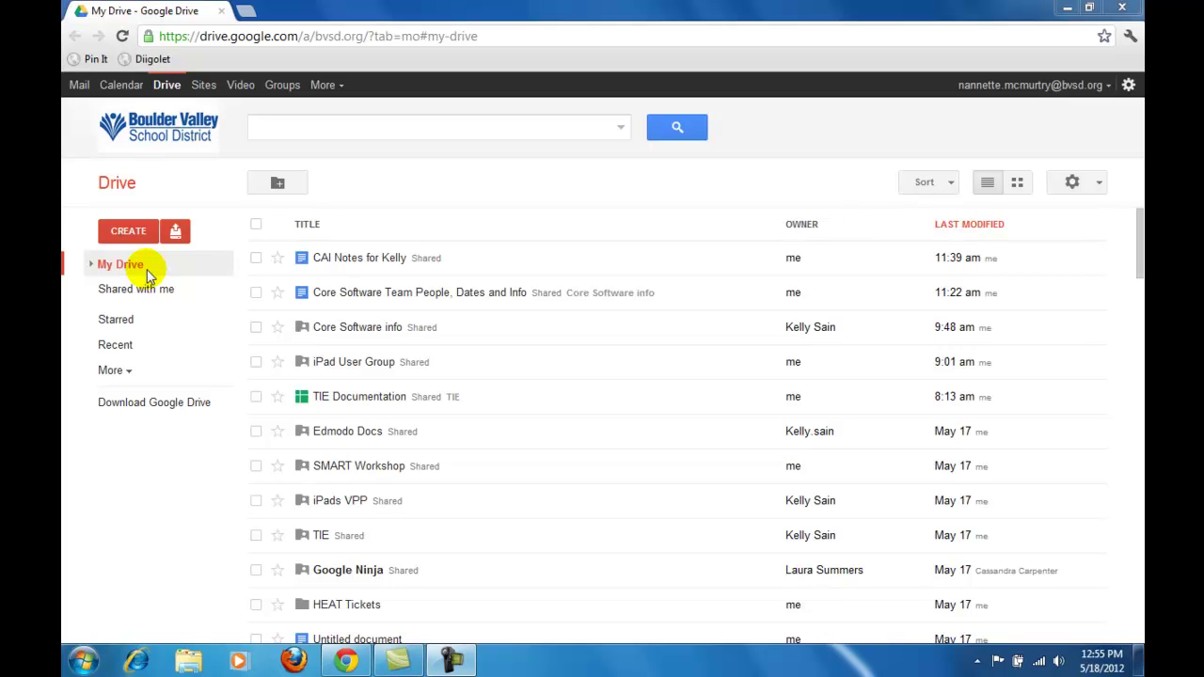
# Expand the My Drive folder tree to view its folders and collapse it again.
pyautogui.click(92, 266)
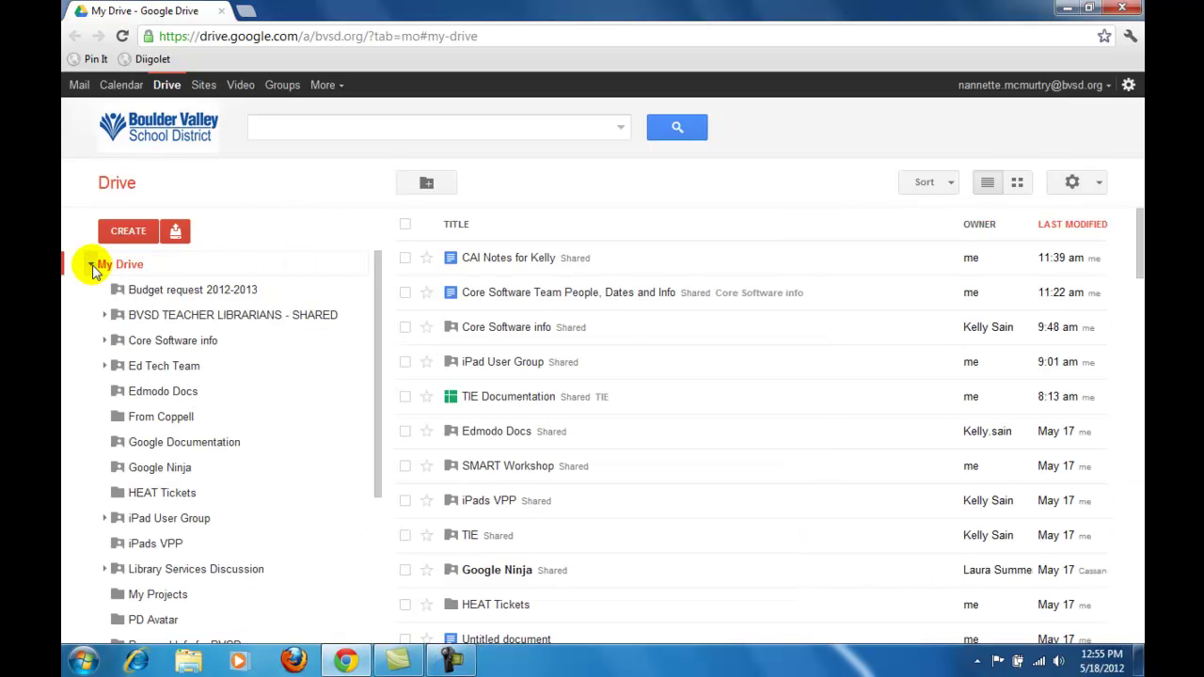
pyautogui.click(92, 267)
pyautogui.click(91, 267)
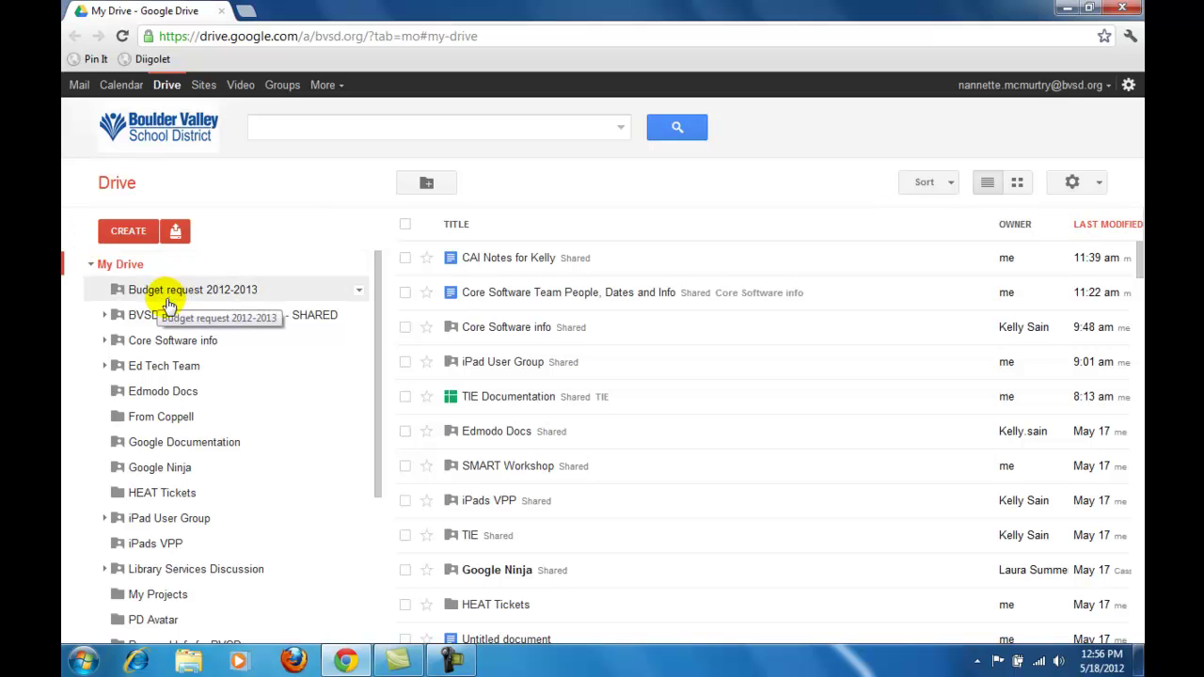
pyautogui.click(90, 264)
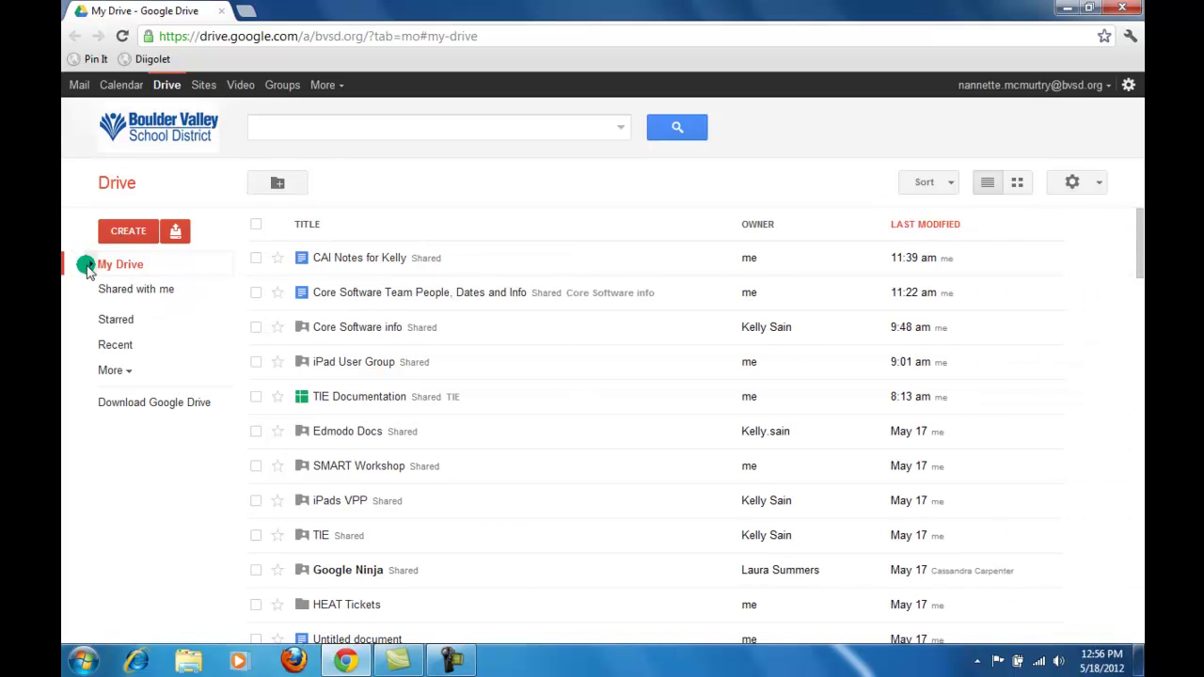
# Open the Shared with me view and look through the shared folders and documents, keeping the My Drive tree collapsed.
pyautogui.click(130, 295)
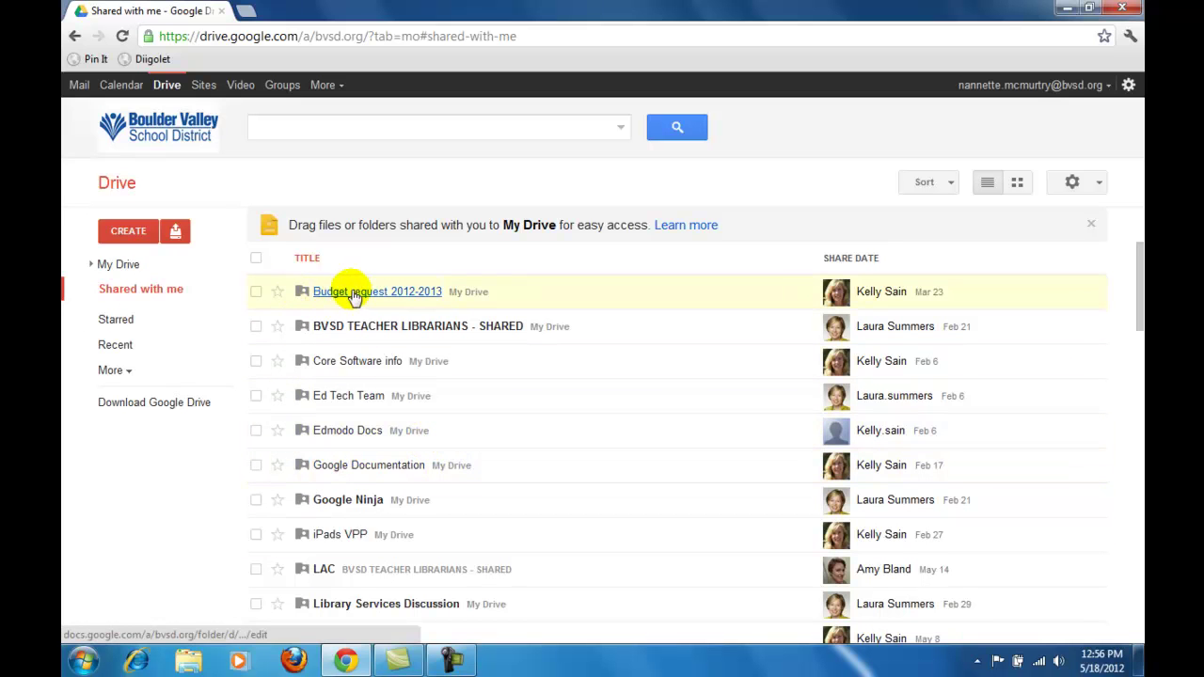
pyautogui.moveTo(436, 293); pyautogui.dragTo(578, 349)
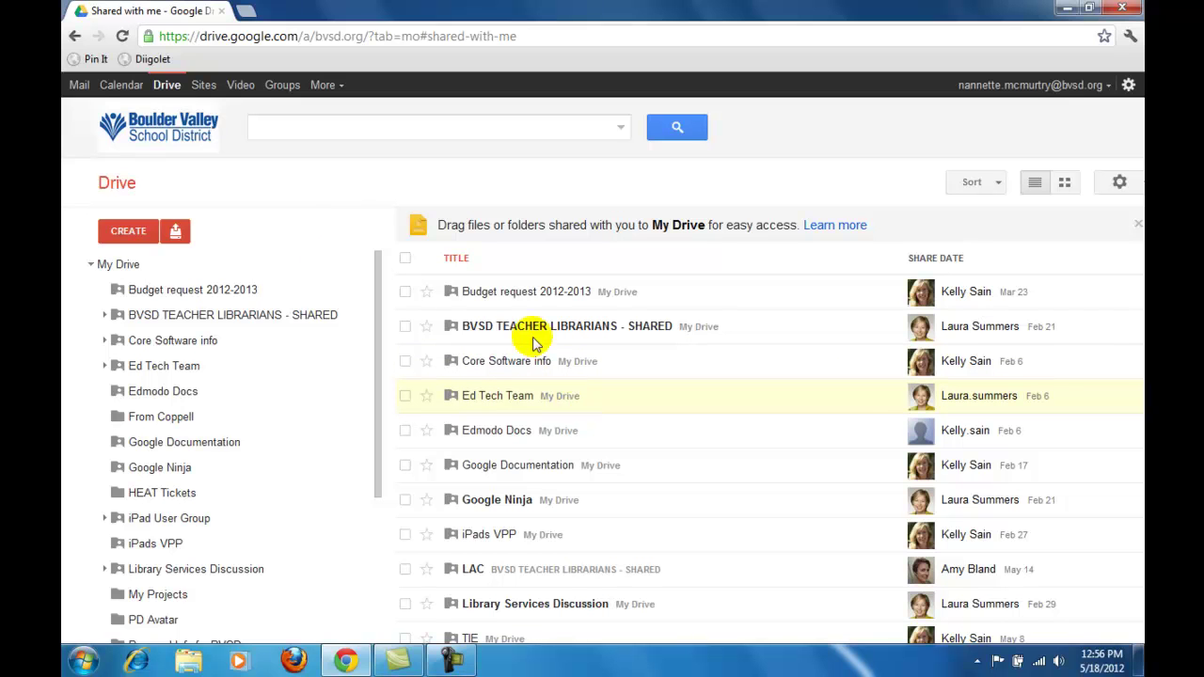
pyautogui.click(91, 264)
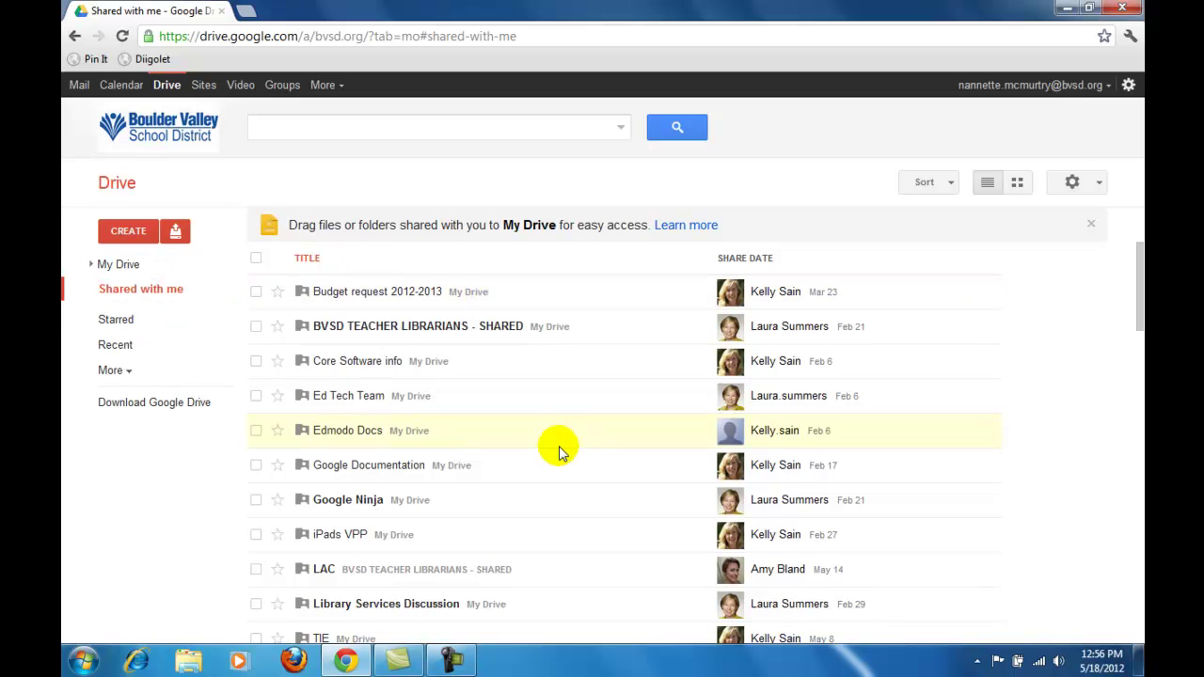
pyautogui.scroll(-5, 558, 450)
pyautogui.scroll(2, 556, 440)
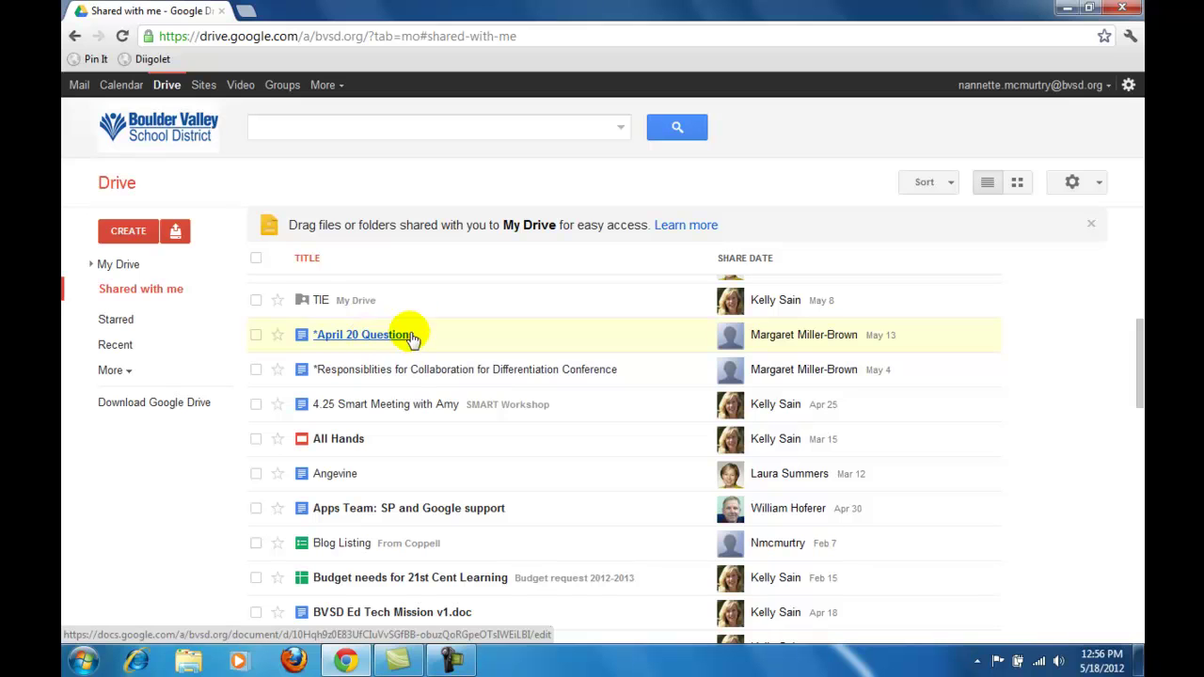
pyautogui.click(372, 337)
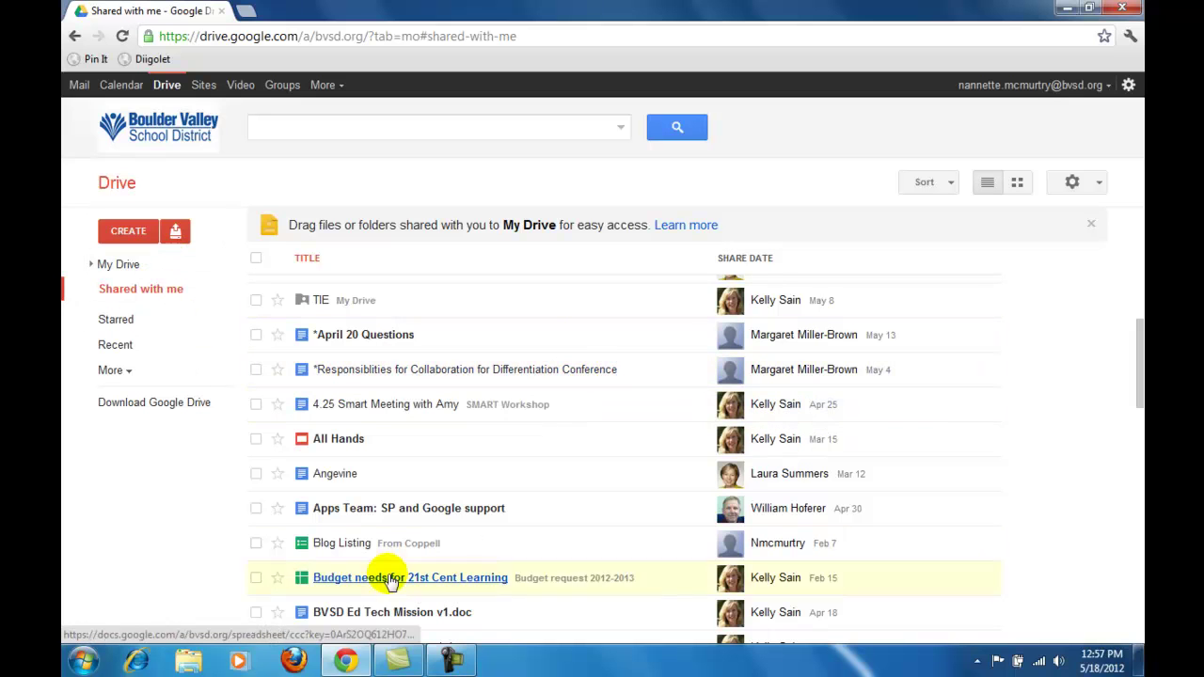
# Move the 4.25 Smart Meeting document from the SMART Workshop folder into My Drive and undo the move.
pyautogui.click(256, 404)
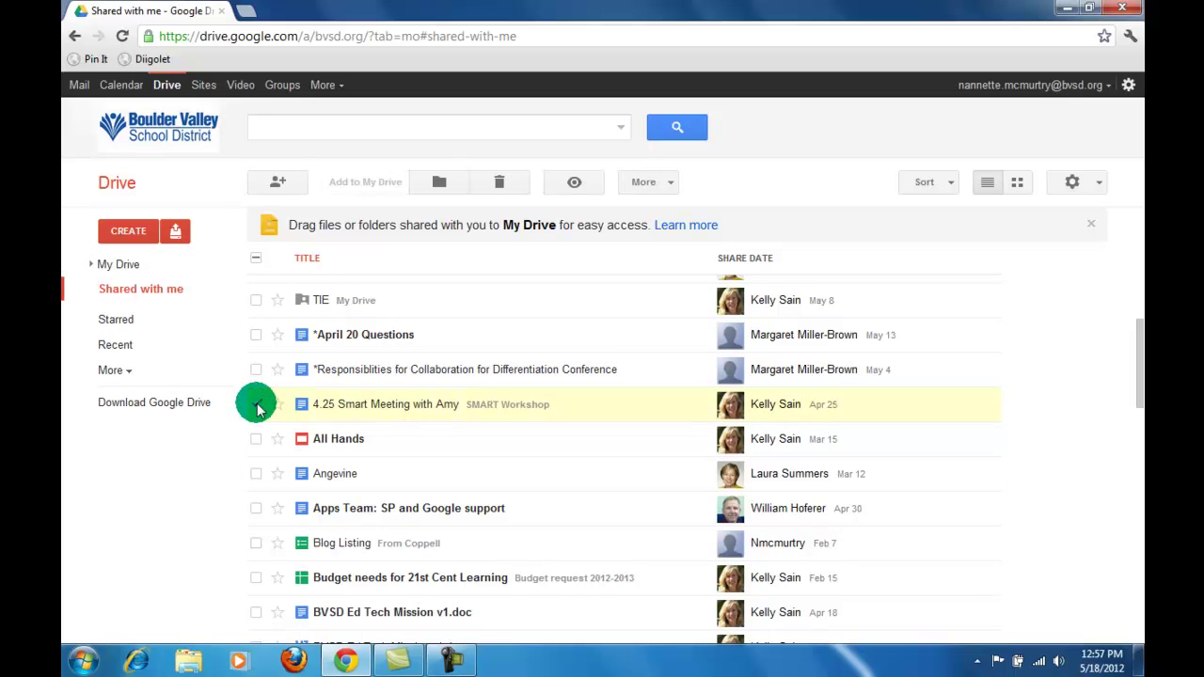
pyautogui.click(256, 405)
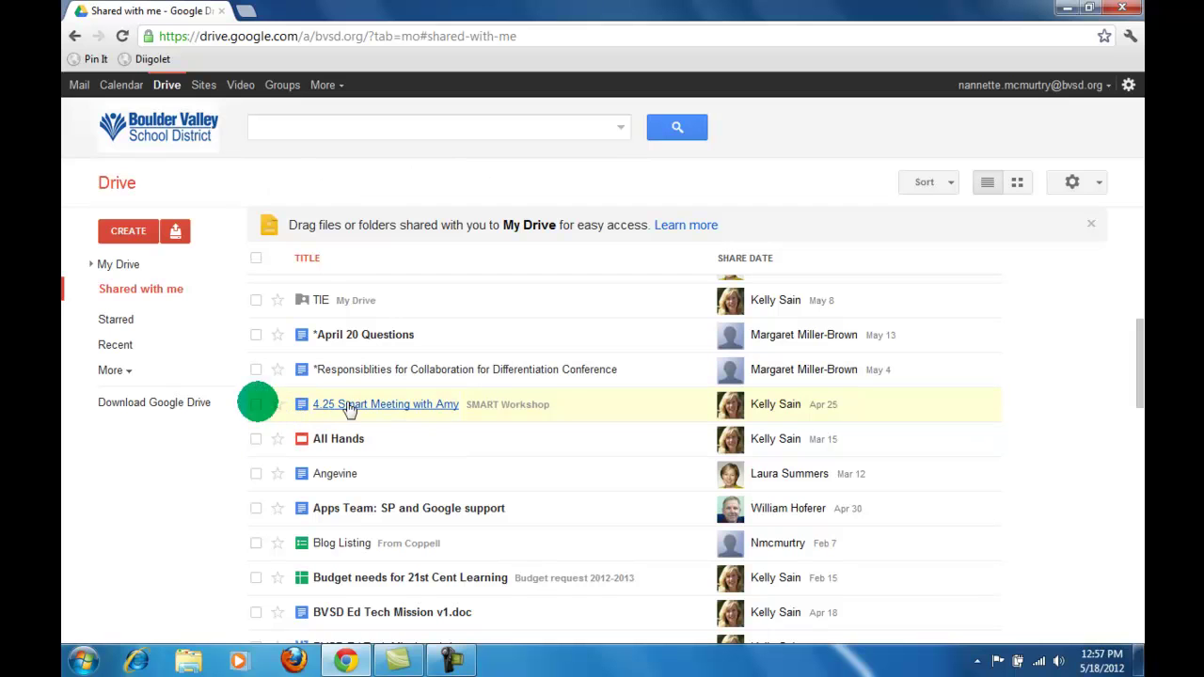
pyautogui.moveTo(385, 408); pyautogui.dragTo(171, 266)
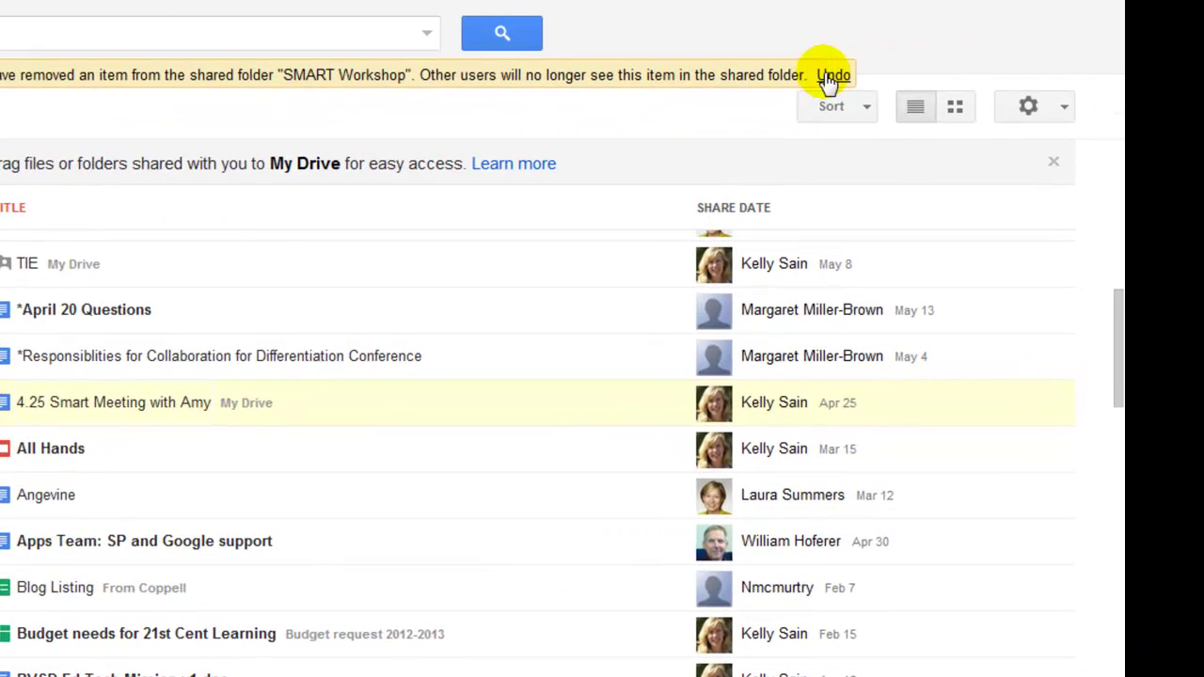
pyautogui.click(832, 77)
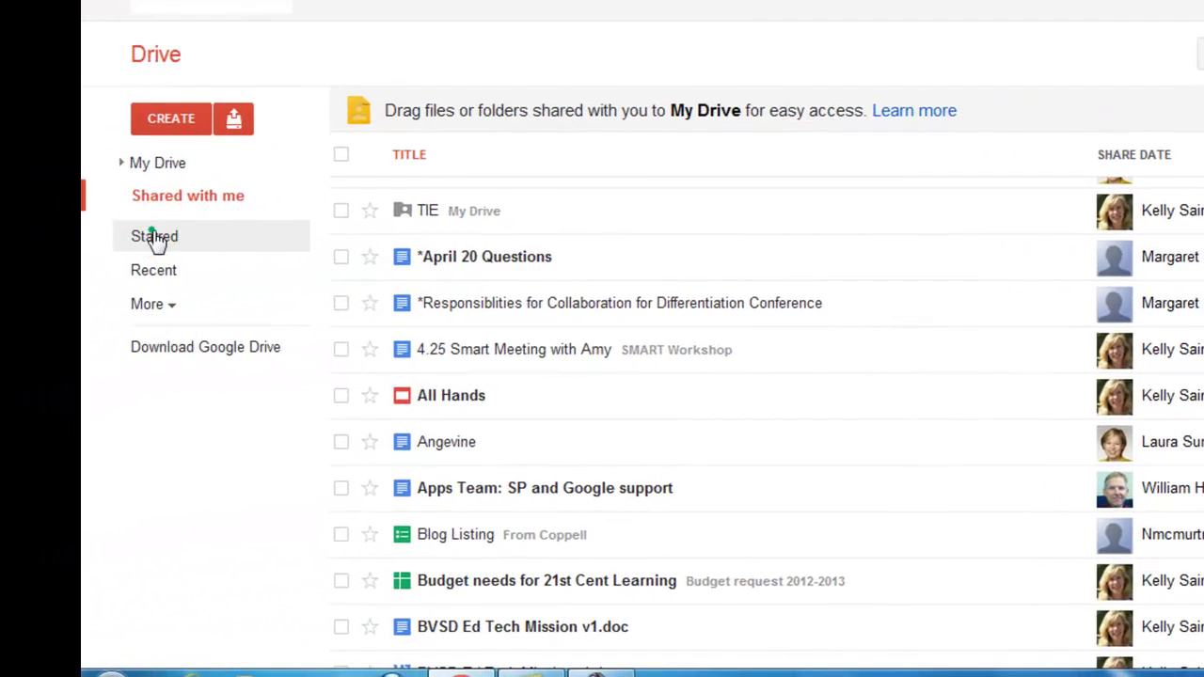
# View the Starred and Recent file lists and expand the list of additional views.
pyautogui.click(157, 242)
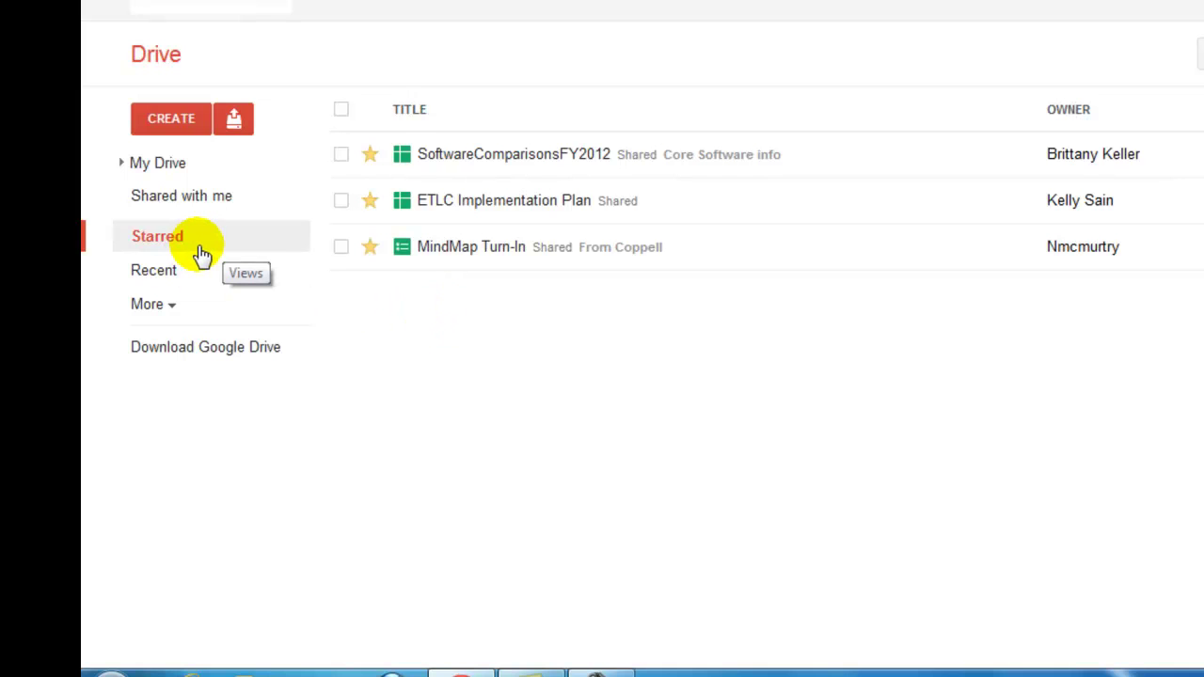
pyautogui.click(194, 284)
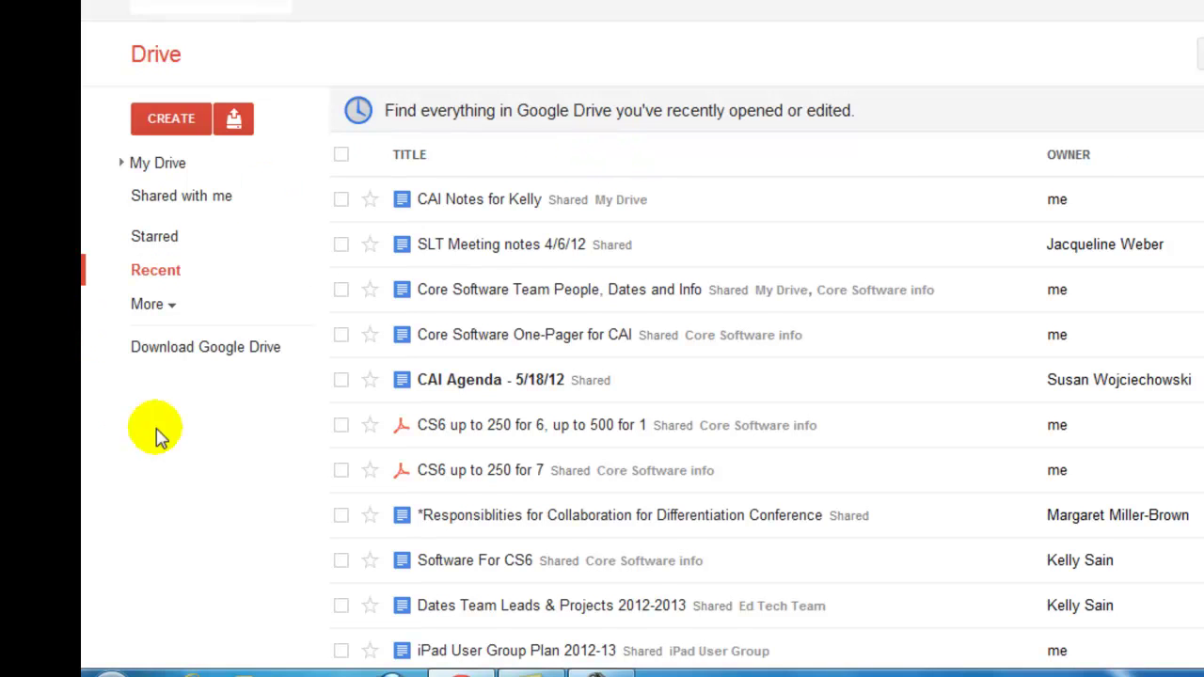
pyautogui.click(176, 313)
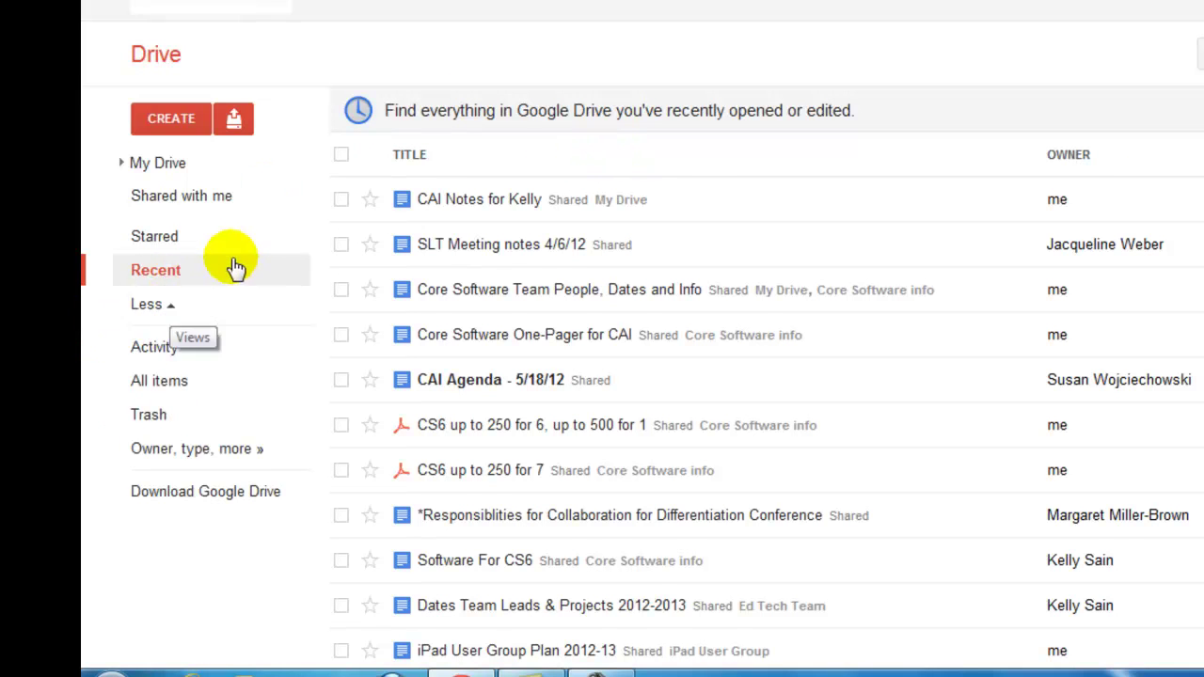
# Open the Activity view and look through the recently modified files.
pyautogui.click(167, 352)
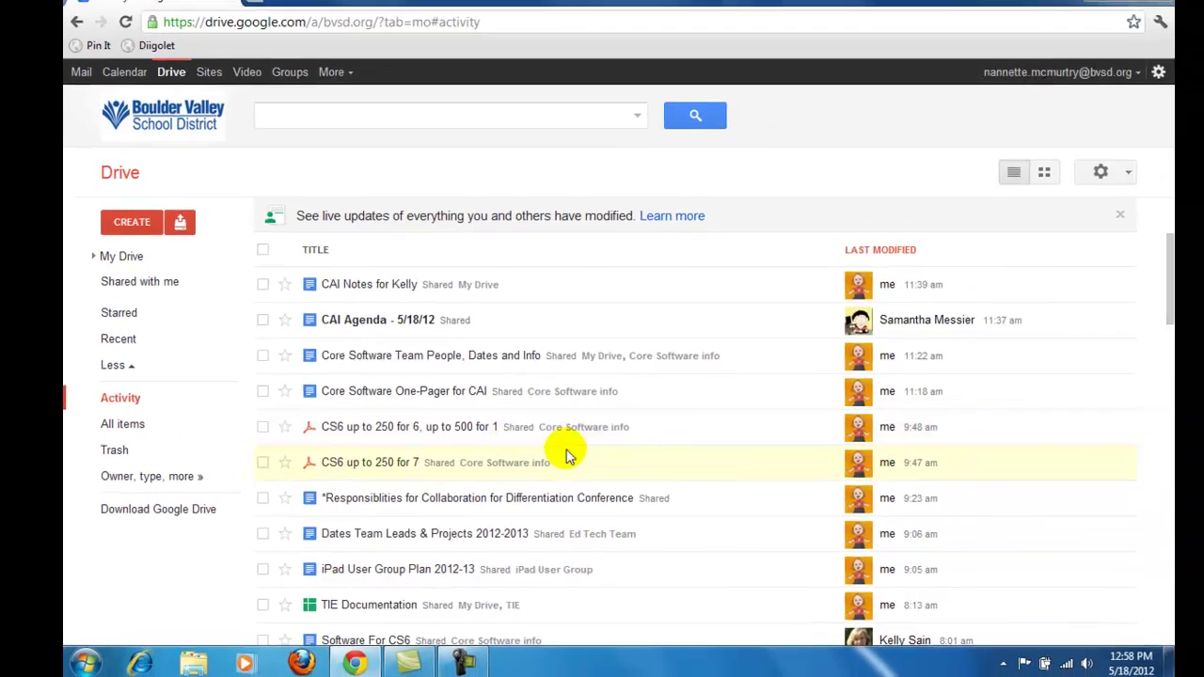
pyautogui.scroll(-10, 761, 411)
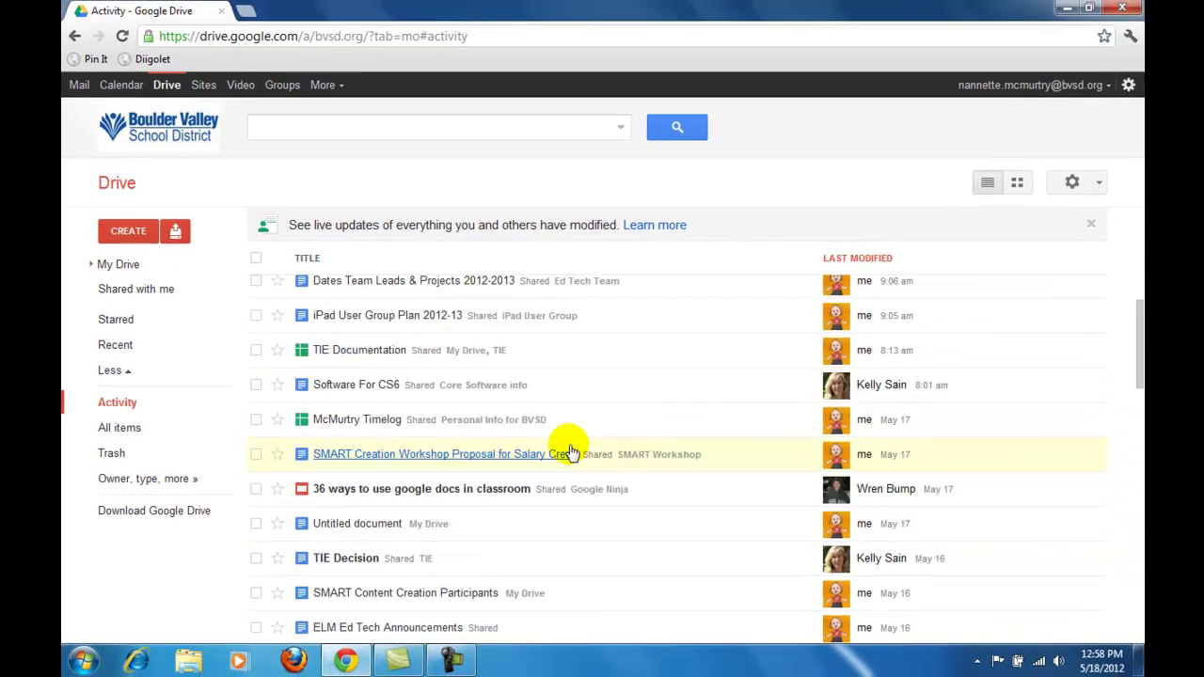
pyautogui.scroll(-15, 570, 451)
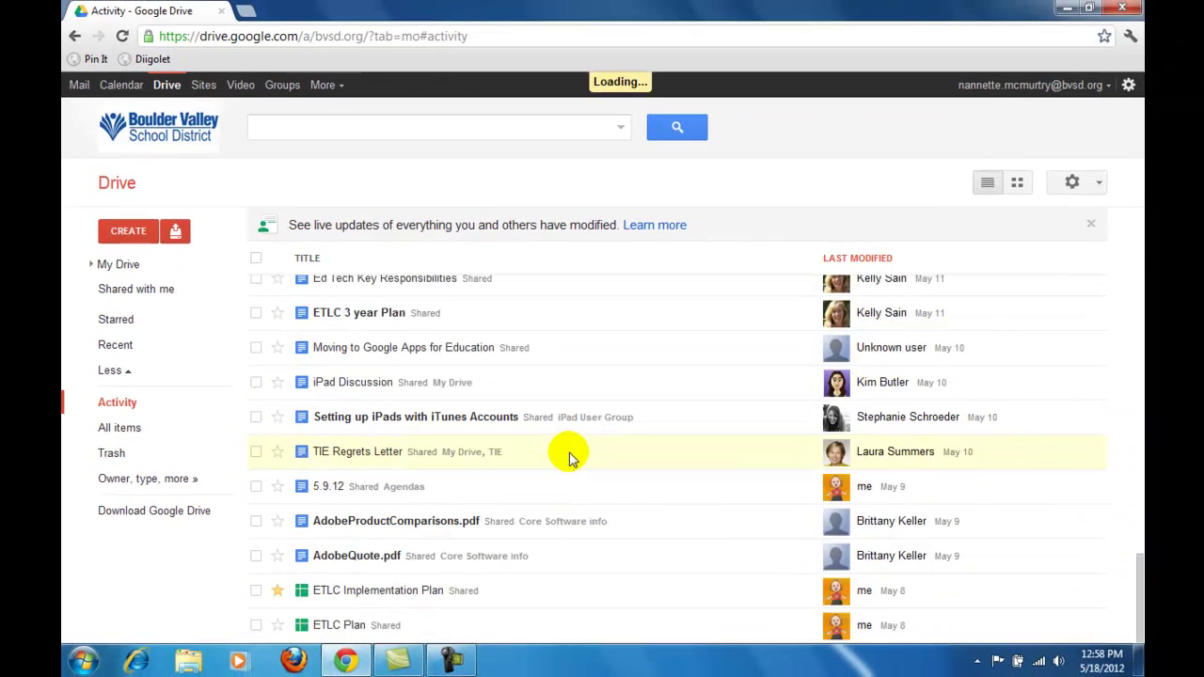
pyautogui.scroll(15, 569, 451)
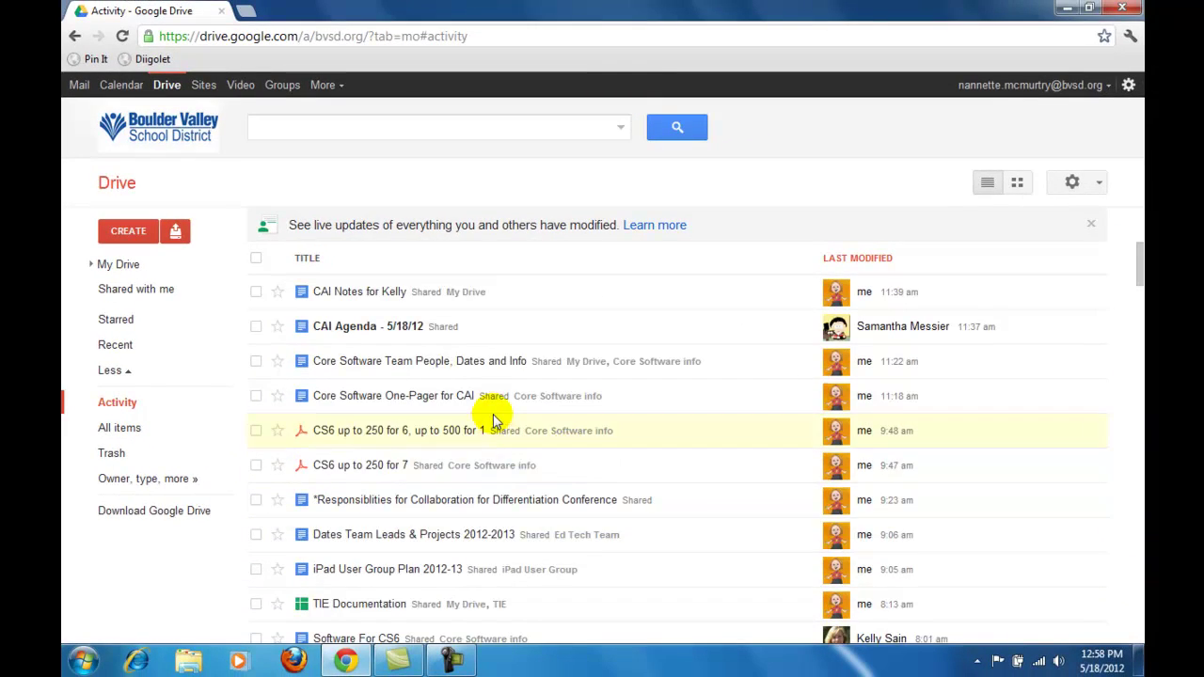
# Show all items and filter the list by the Forms type.
pyautogui.click(139, 425)
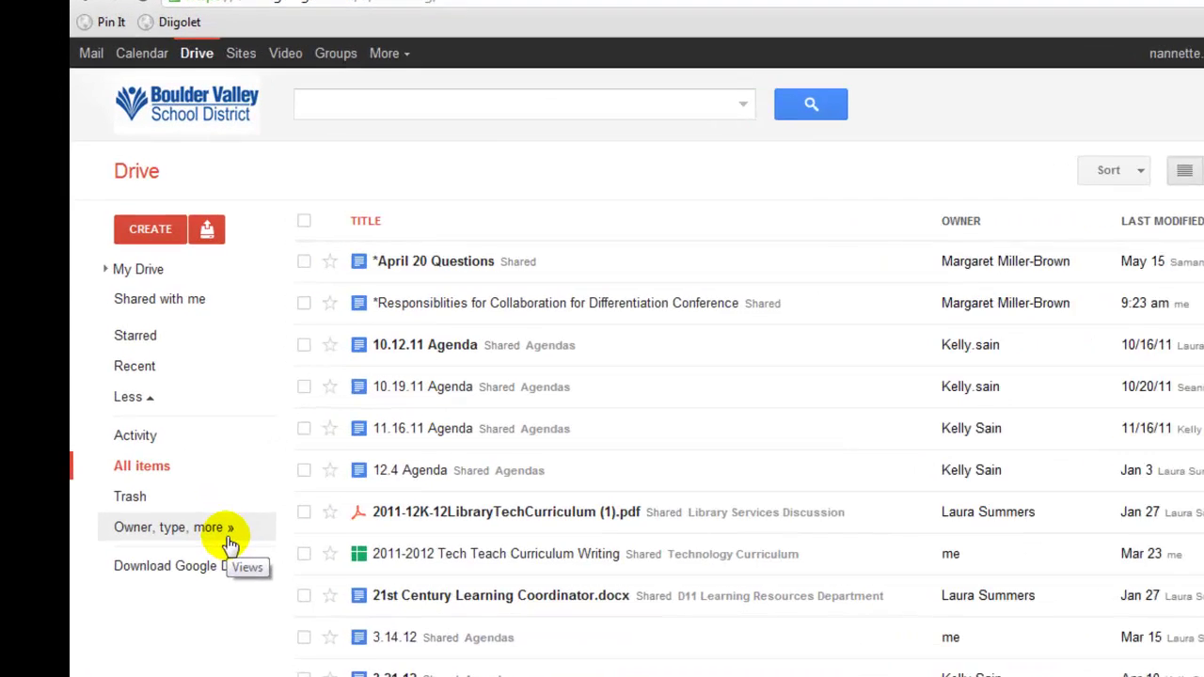
pyautogui.click(231, 537)
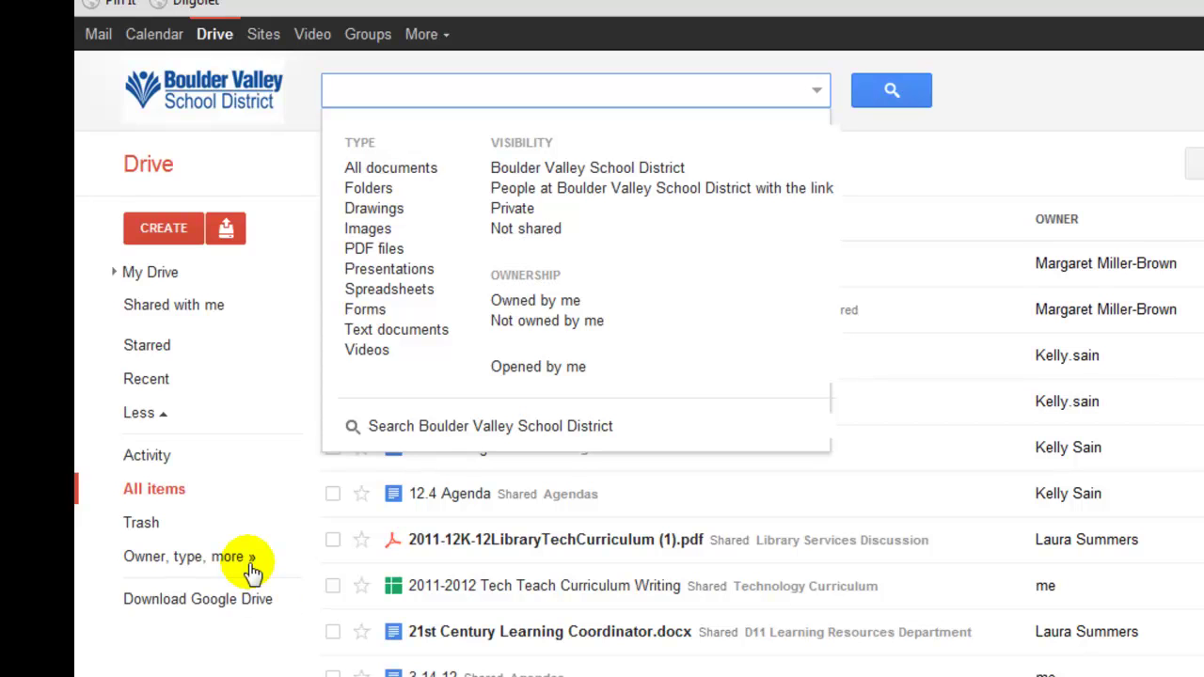
pyautogui.click(366, 312)
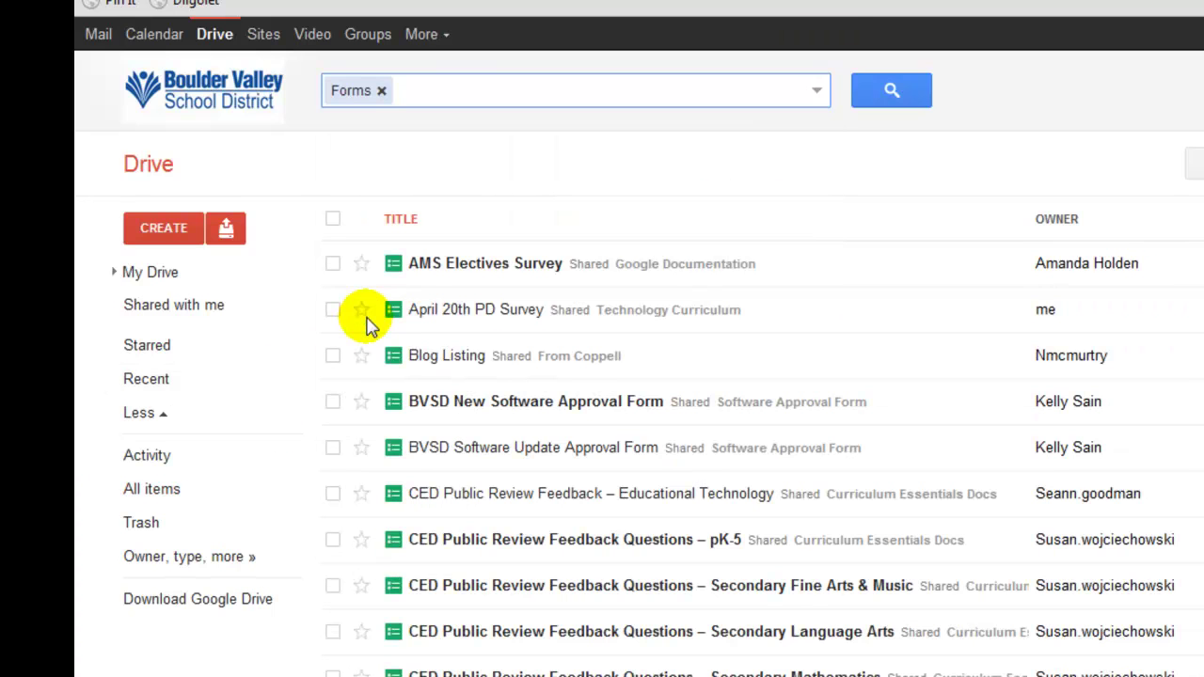
# Search the filtered forms for "SMART".
pyautogui.click(439, 92)
pyautogui.write('SMART')
pyautogui.press('Return')
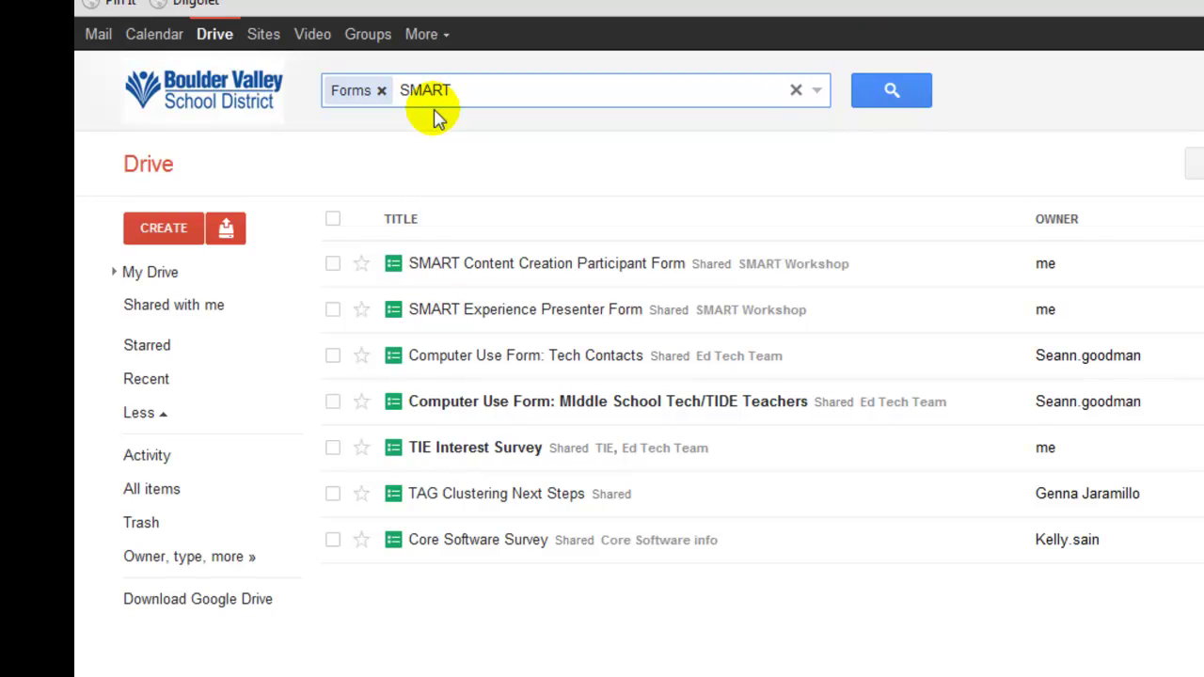
# Clear the SMART keyword and the Forms filter from the search.
pyautogui.press('BackSpace')
pyautogui.press('BackSpace')
pyautogui.press('BackSpace')
pyautogui.press('BackSpace')
pyautogui.press('BackSpace')
pyautogui.press('BackSpace')
pyautogui.press('BackSpace')
pyautogui.press('BackSpace')
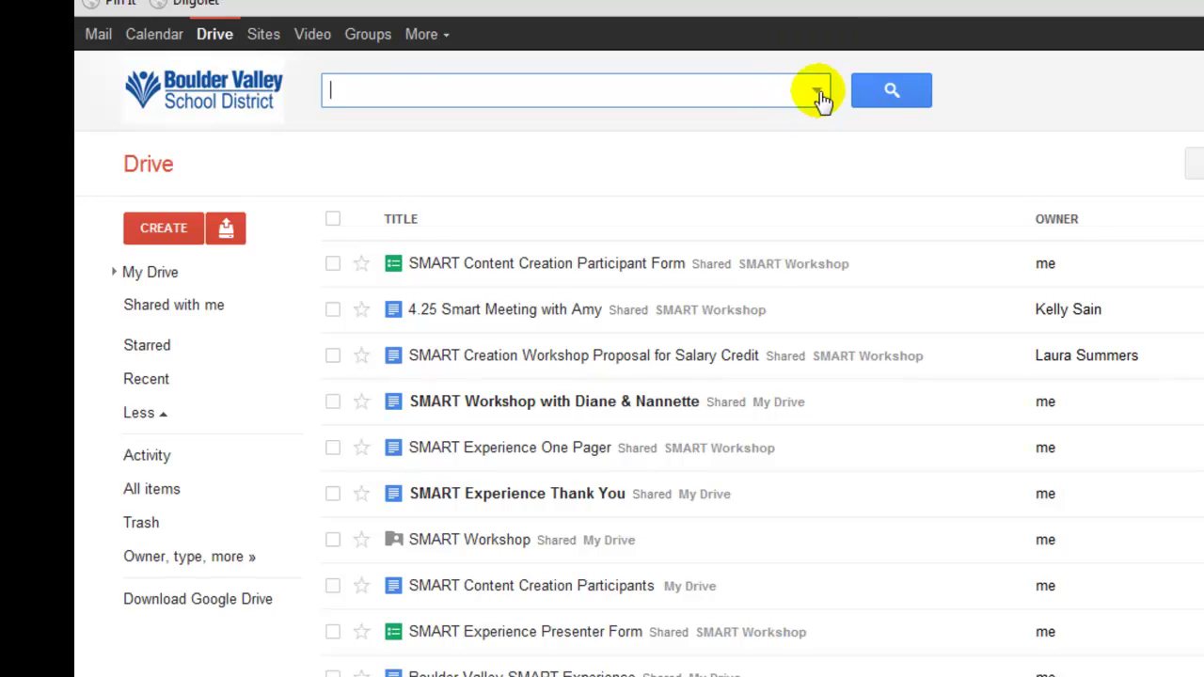
# Filter the items by Private visibility and remove the SMART keyword from the search.
pyautogui.click(224, 557)
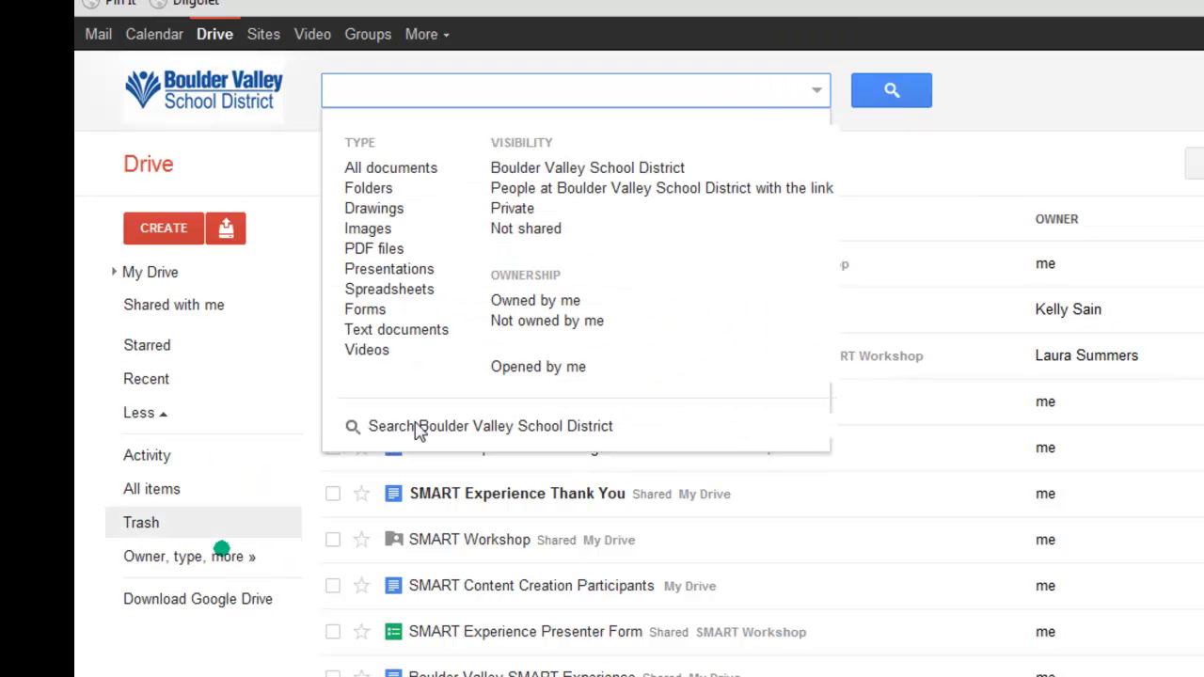
pyautogui.click(815, 91)
pyautogui.click(817, 94)
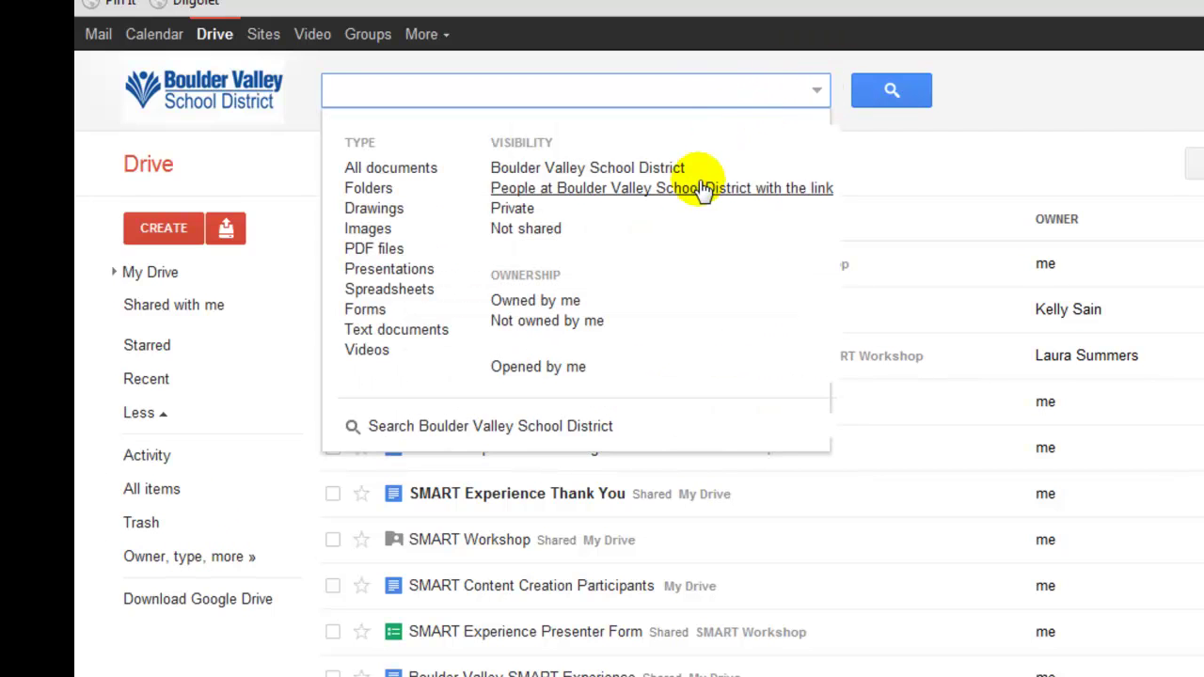
pyautogui.click(514, 210)
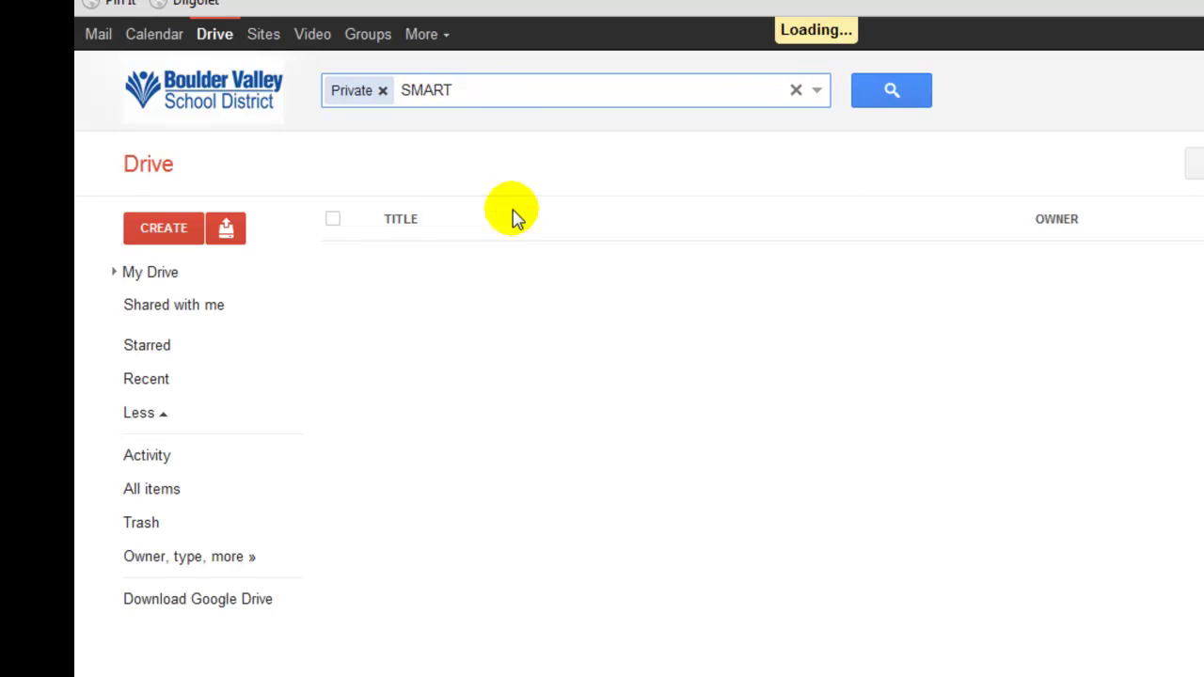
pyautogui.moveTo(483, 97); pyautogui.dragTo(403, 77)
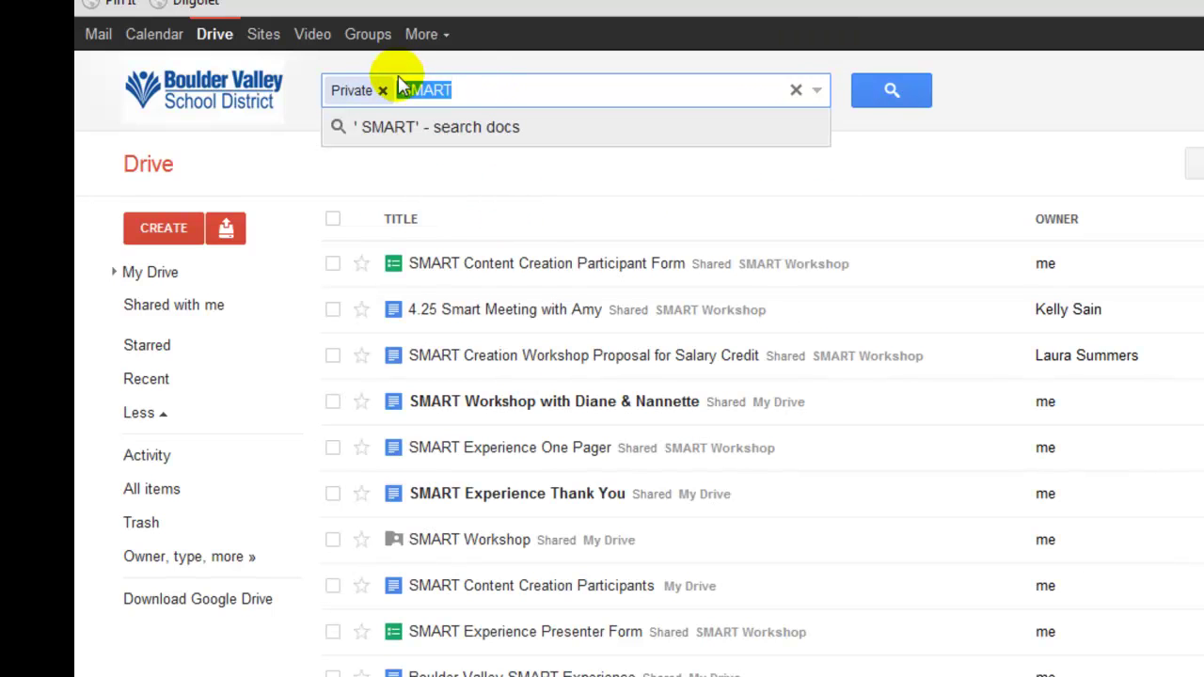
pyautogui.press('BackSpace')
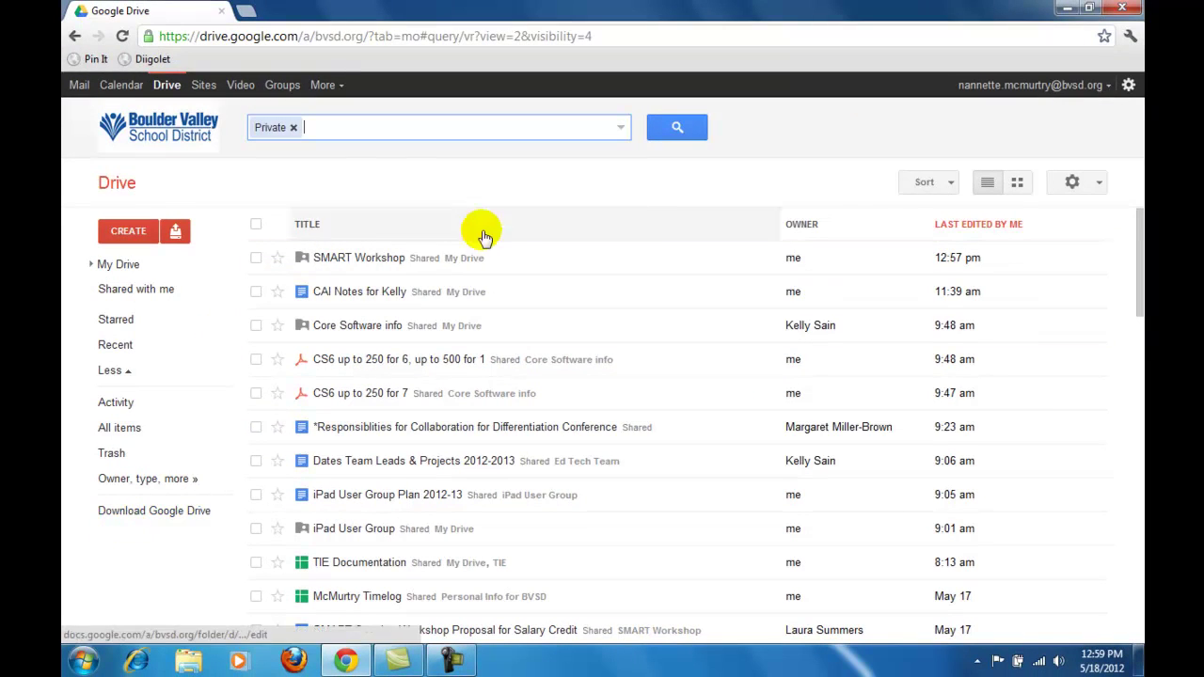
# View the sorting options and remove the Private filter to return to all items.
pyautogui.click(945, 185)
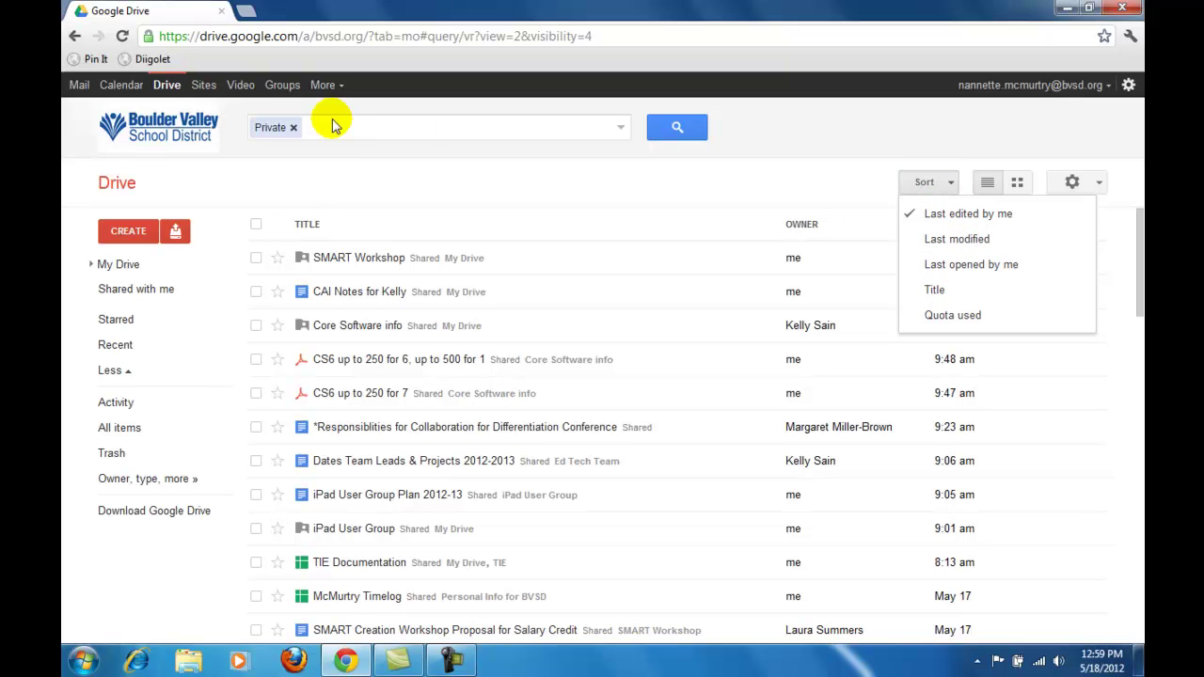
pyautogui.click(295, 128)
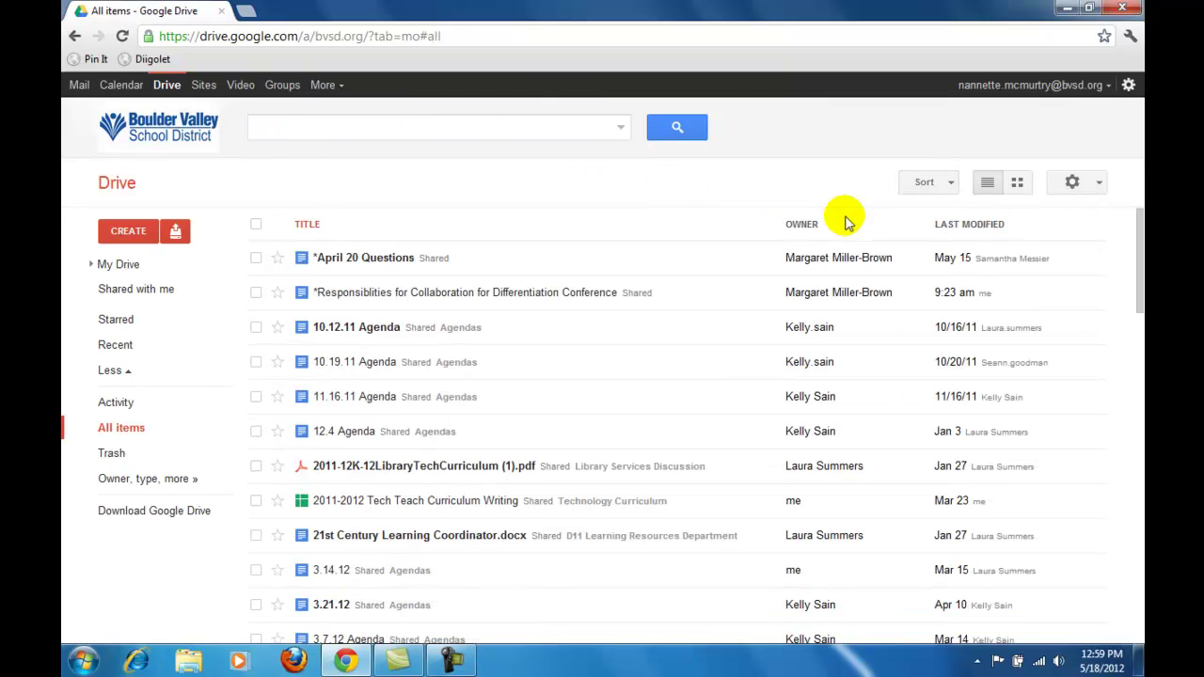
# Switch all items to the grid view and look through the document thumbnails.
pyautogui.click(1020, 185)
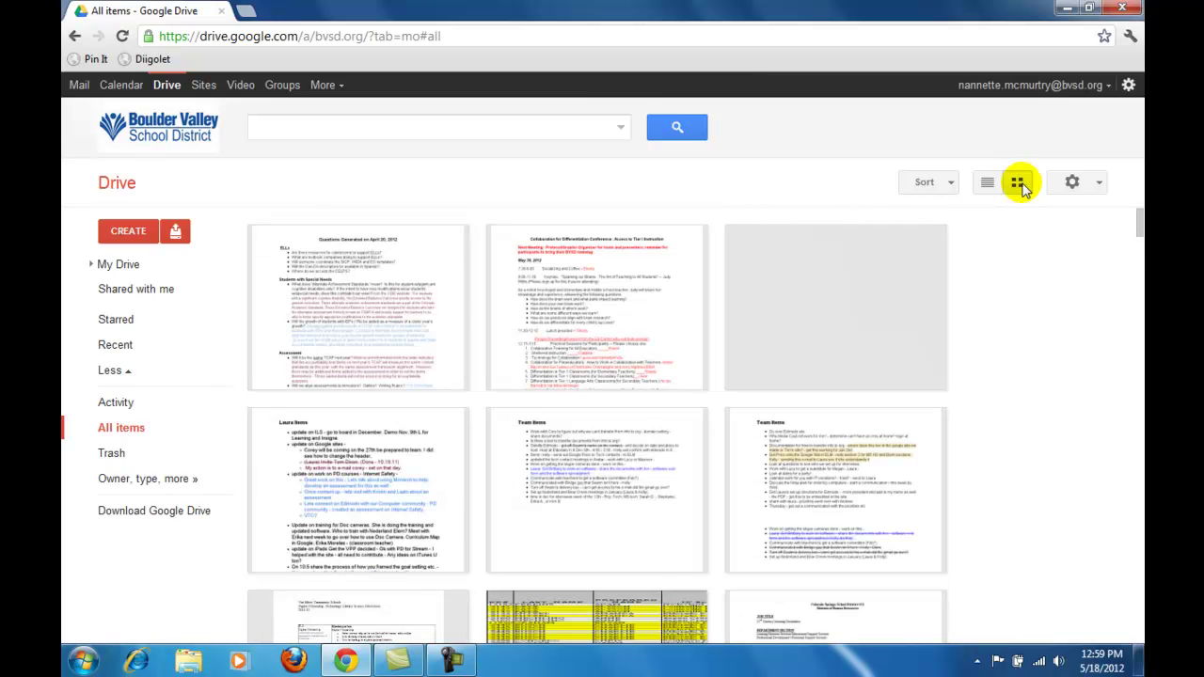
pyautogui.scroll(-4, 1070, 308)
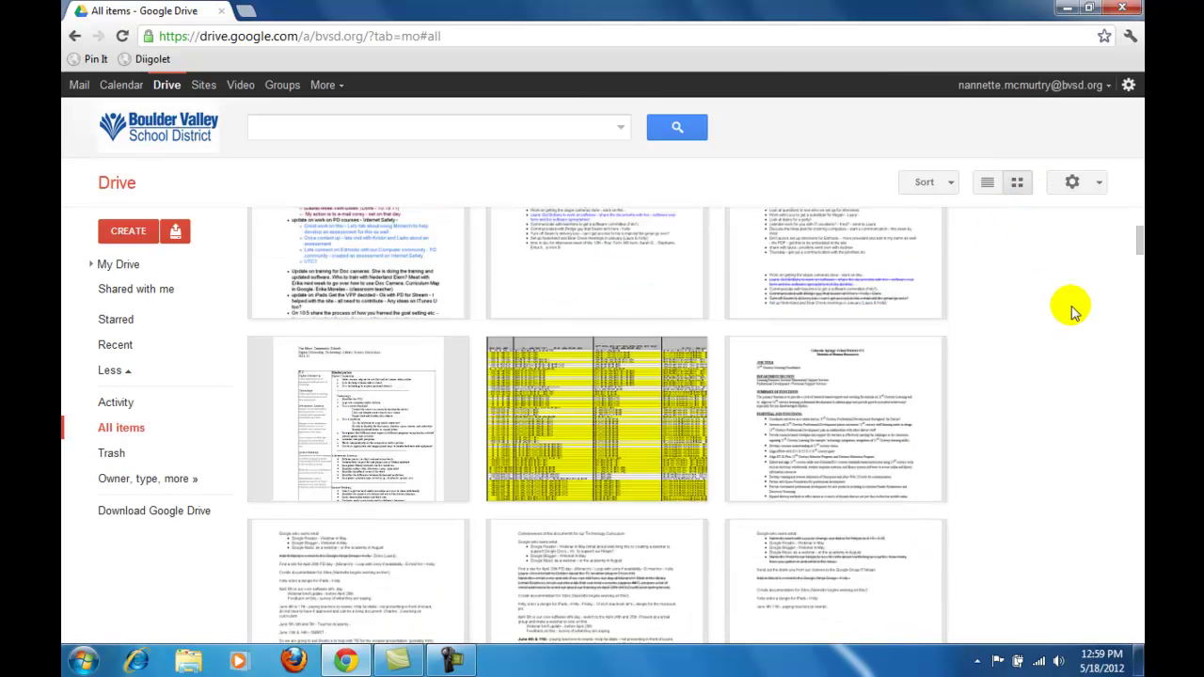
pyautogui.scroll(-10, 1071, 309)
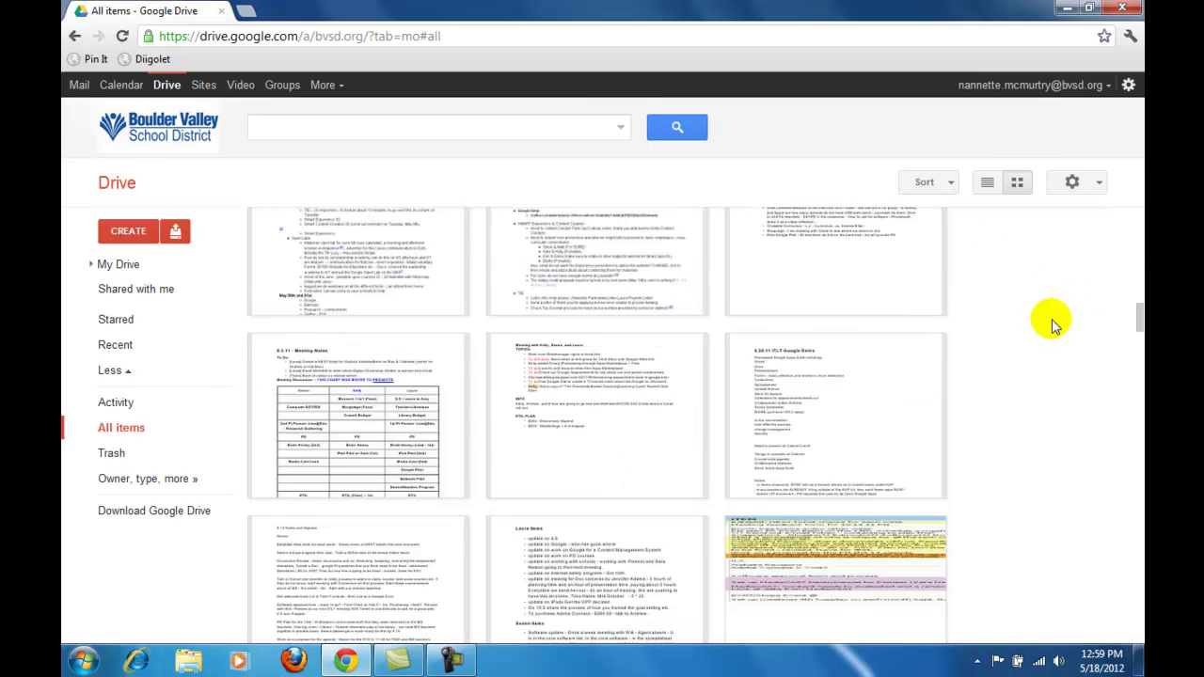
pyautogui.scroll(10, 1049, 325)
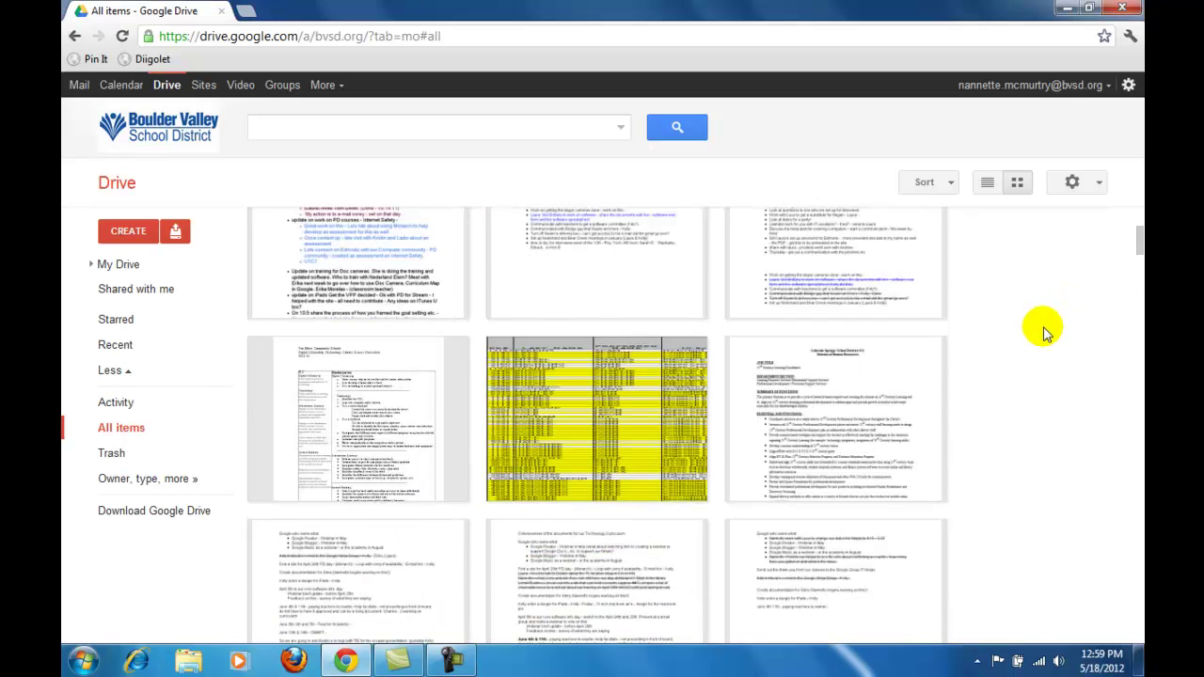
# Return all items to the list view and temporarily switch to the classic look.
pyautogui.click(985, 182)
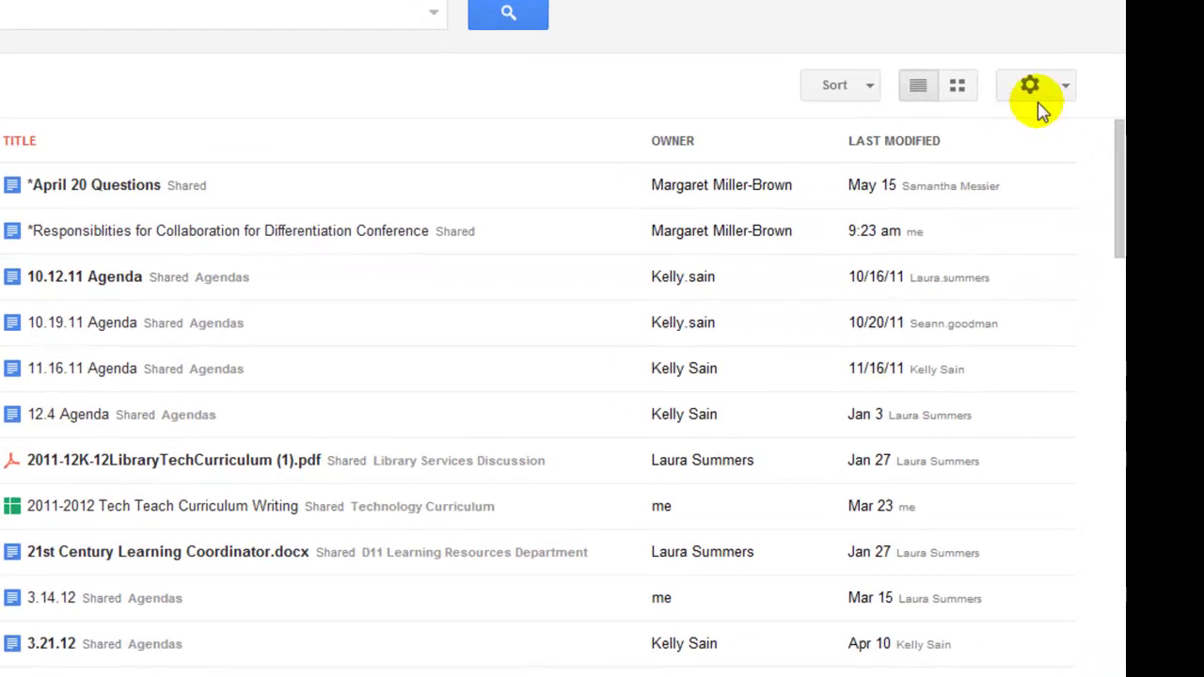
pyautogui.click(1094, 188)
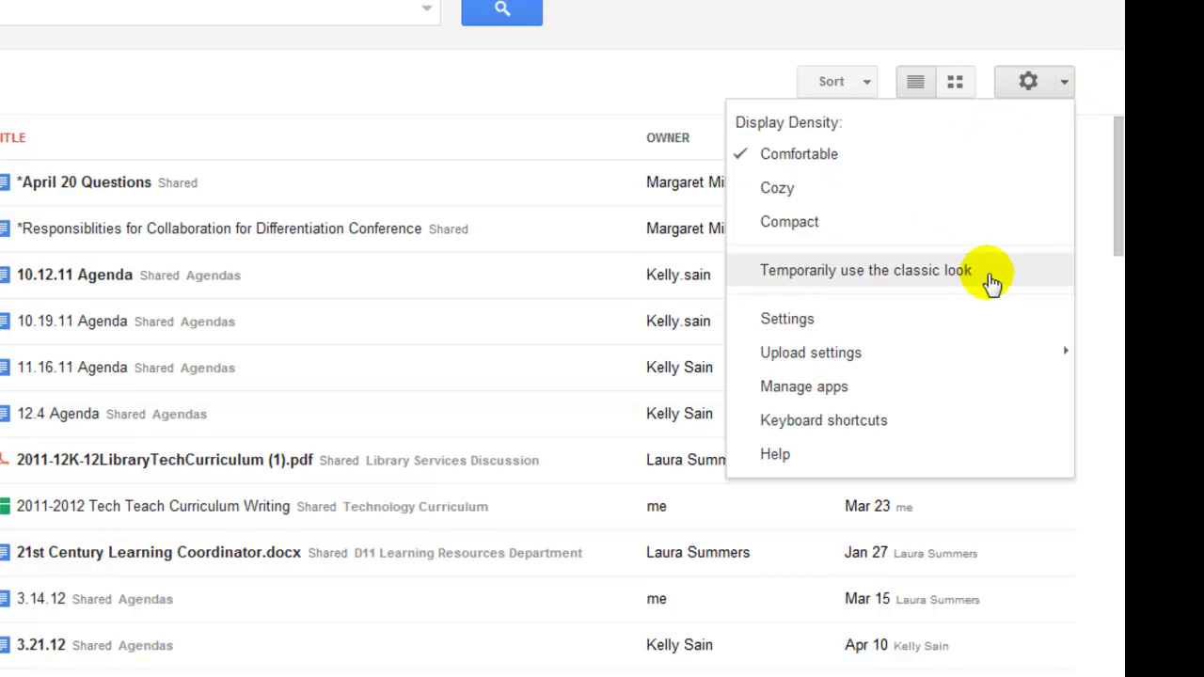
pyautogui.click(993, 282)
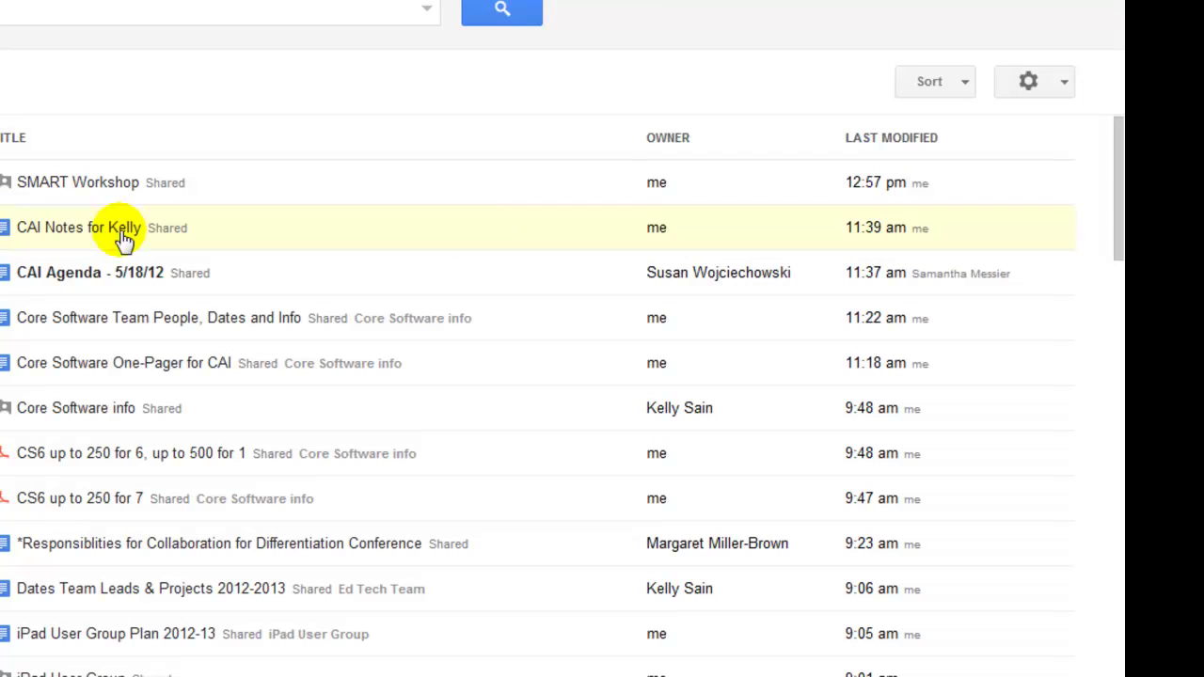
# Look over the settings options of the classic look and return to the new Drive interface.
pyautogui.click(1057, 84)
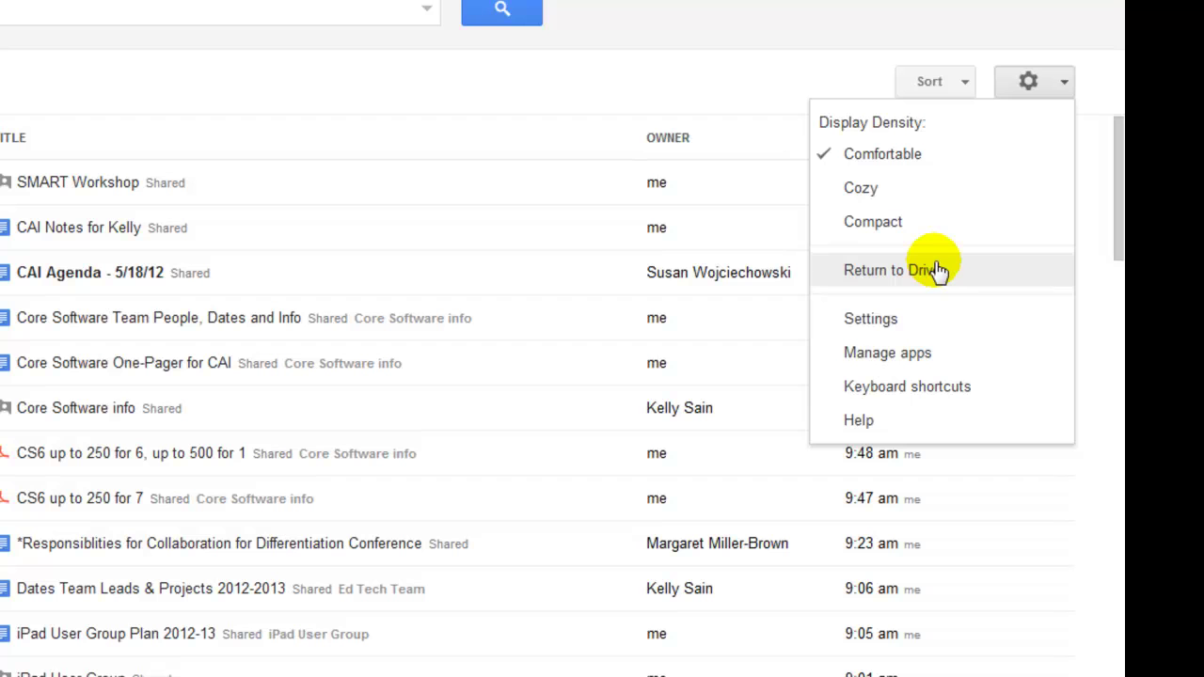
pyautogui.click(1057, 81)
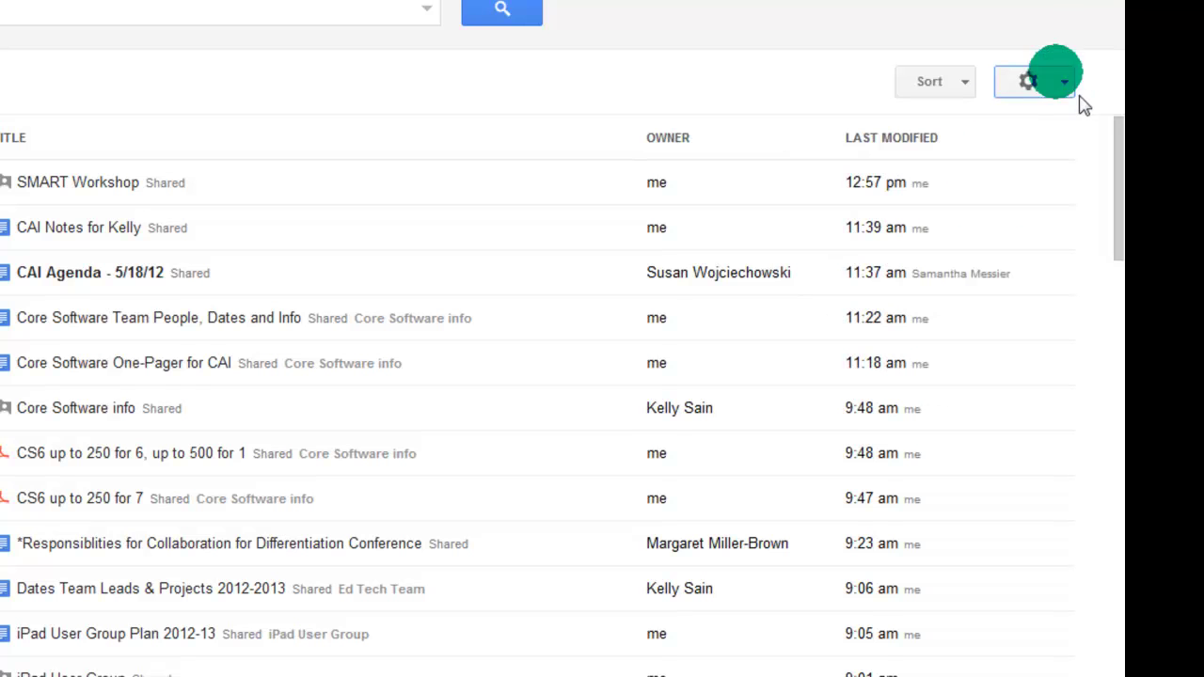
pyautogui.click(1069, 83)
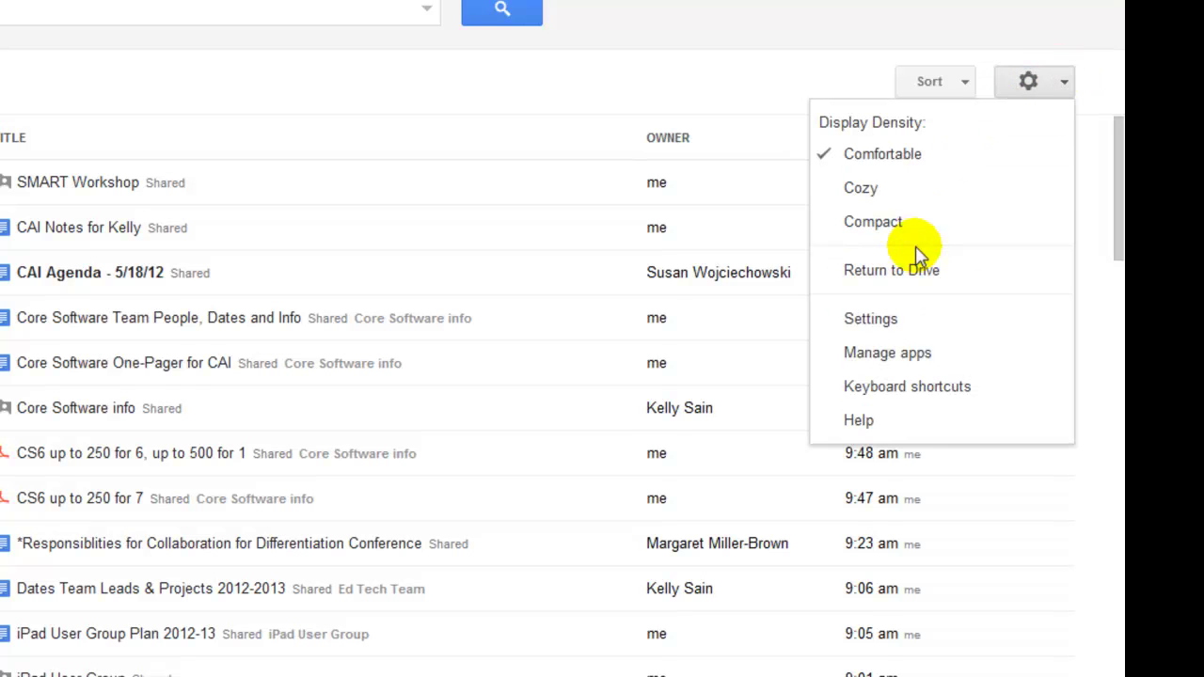
pyautogui.click(918, 270)
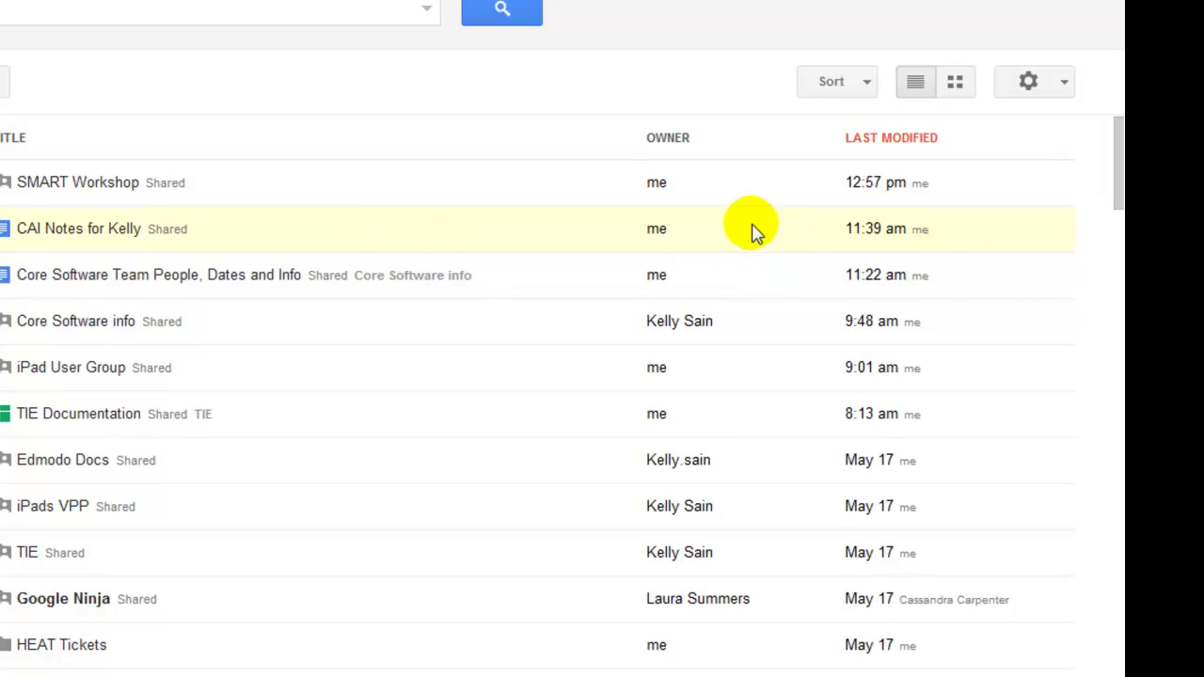
pyautogui.click(214, 676)
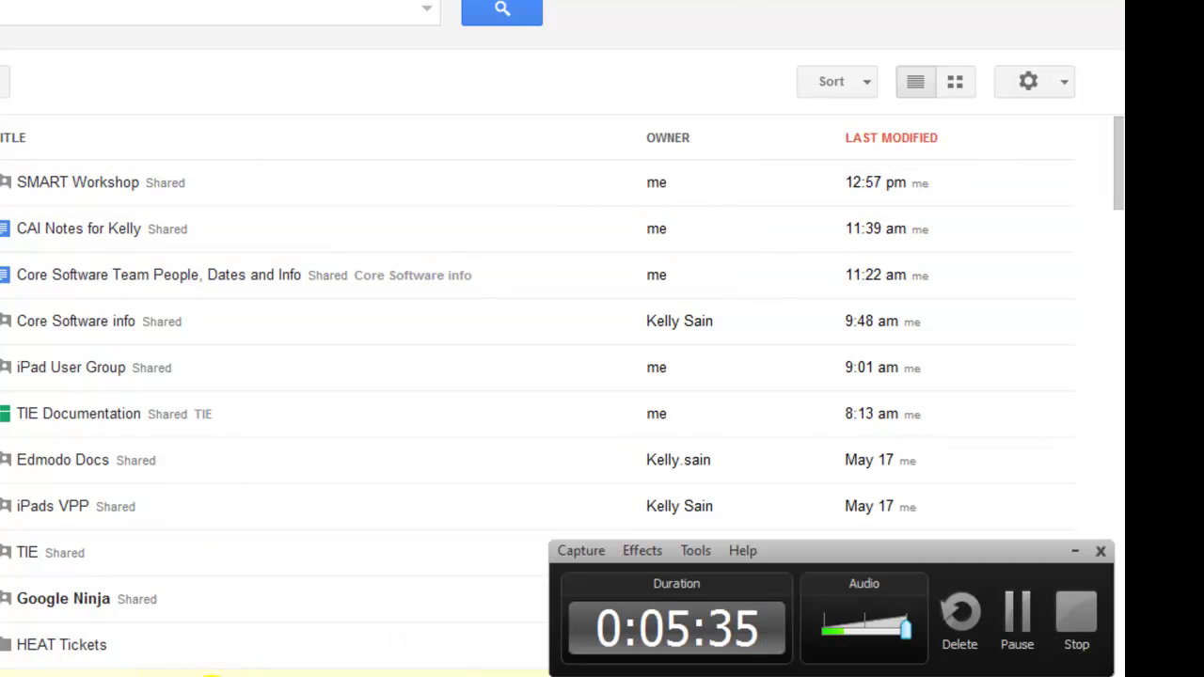